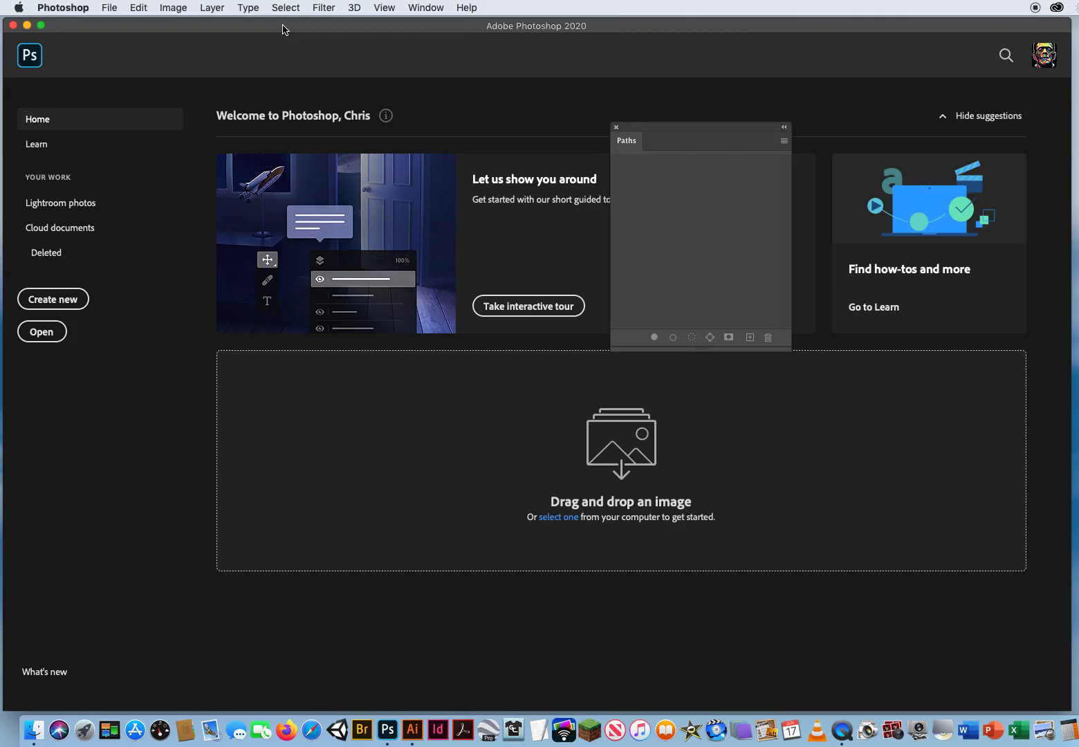
- Open 3 Combo Paths.jpg from the 10.0 Photoshop Paths folder and move the floating Paths panel off the page
left_click(106, 8)
left_click(112, 37)
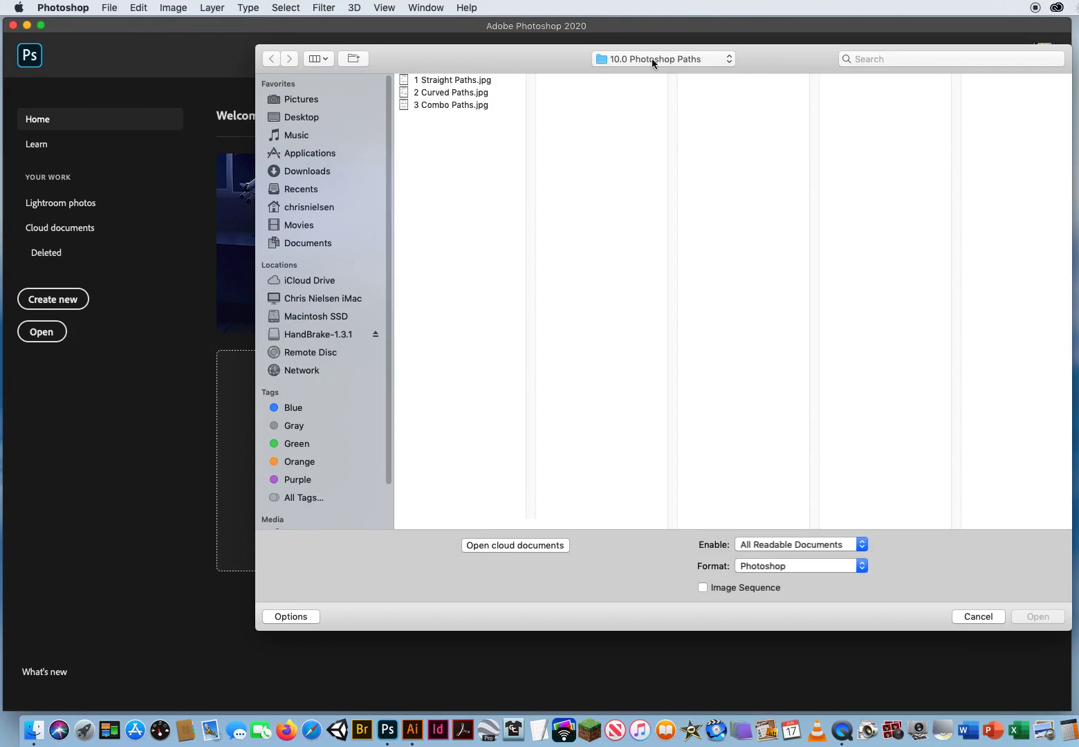
left_click(436, 106)
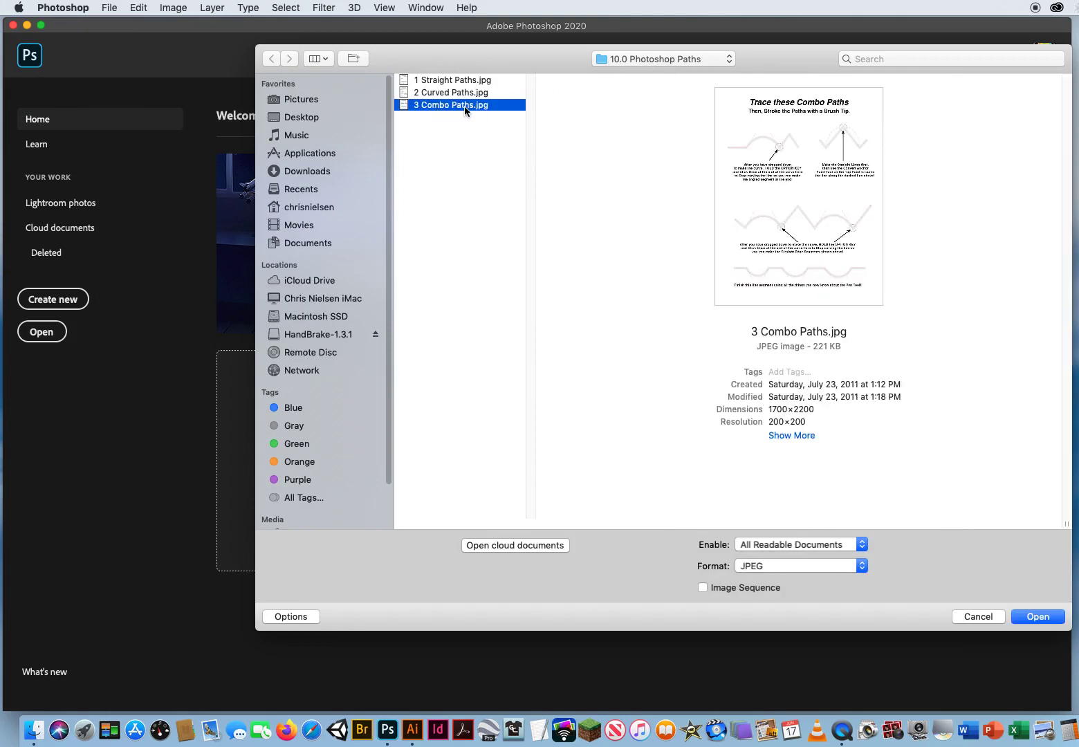
left_click(1019, 617)
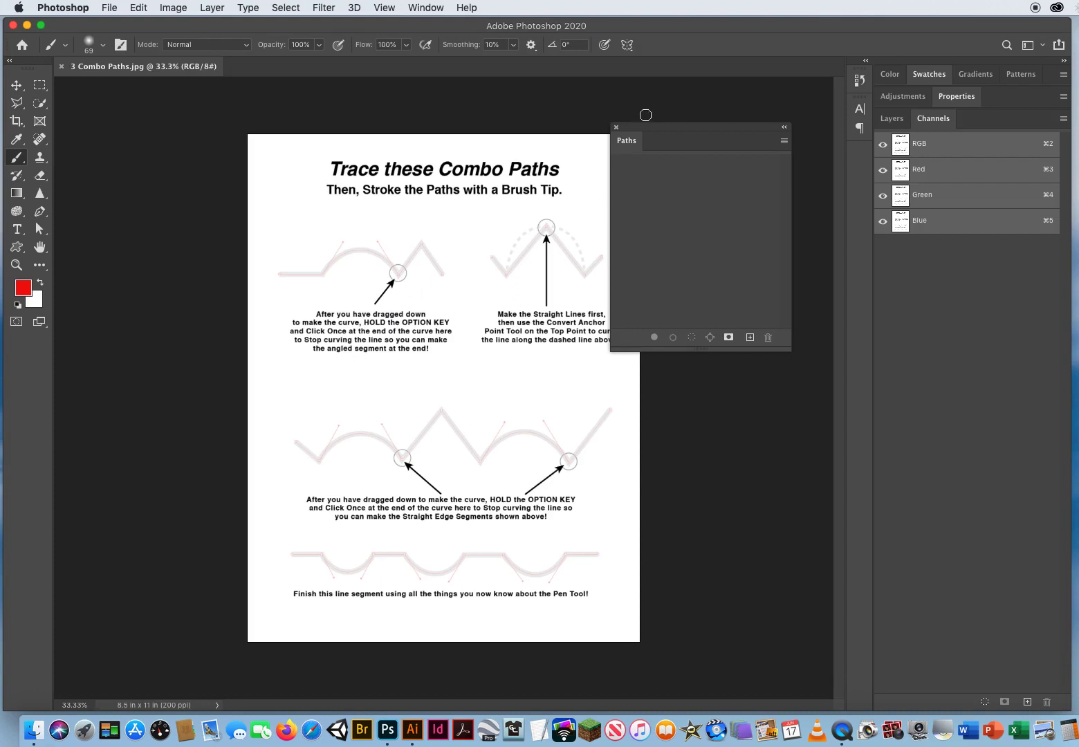
left_click_drag(658, 126, 723, 108)
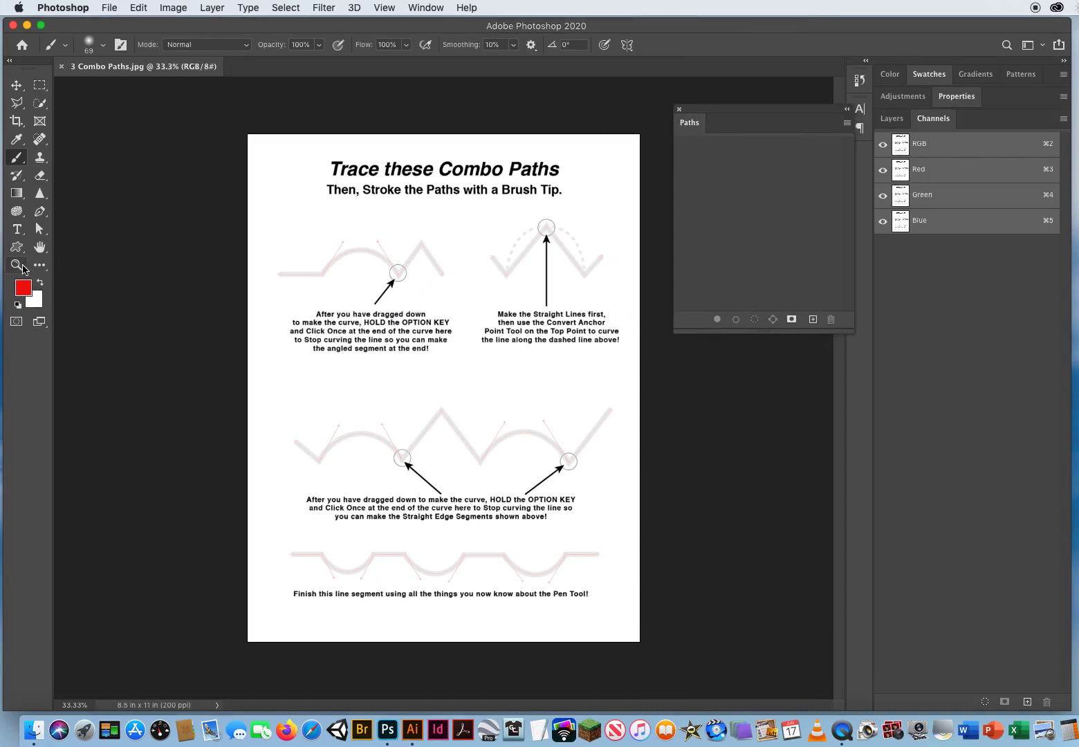
- Trace the first figure's horizontal segment and arc with the Pen tool, matching the curve handles to the printed guides
left_click(17, 265)
left_click(359, 296)
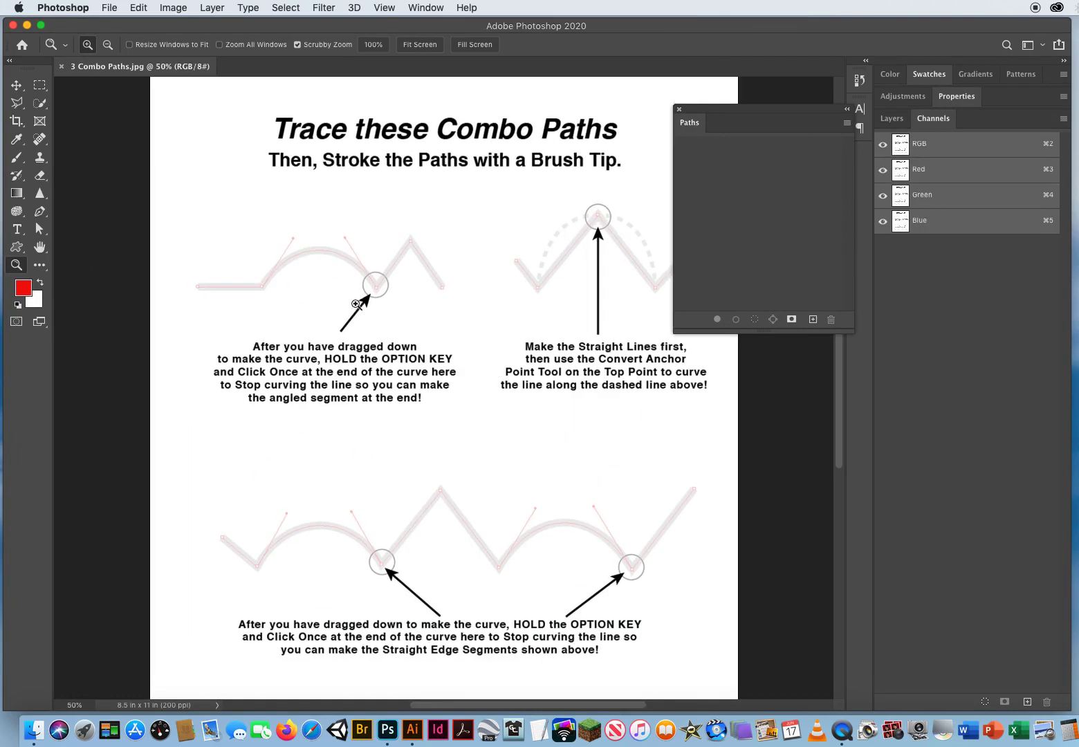
left_click(303, 291)
left_click(303, 291)
mouse_move(281, 288)
left_mouse_down()
mouse_move(393, 378)
mouse_move(385, 386)
left_mouse_up()
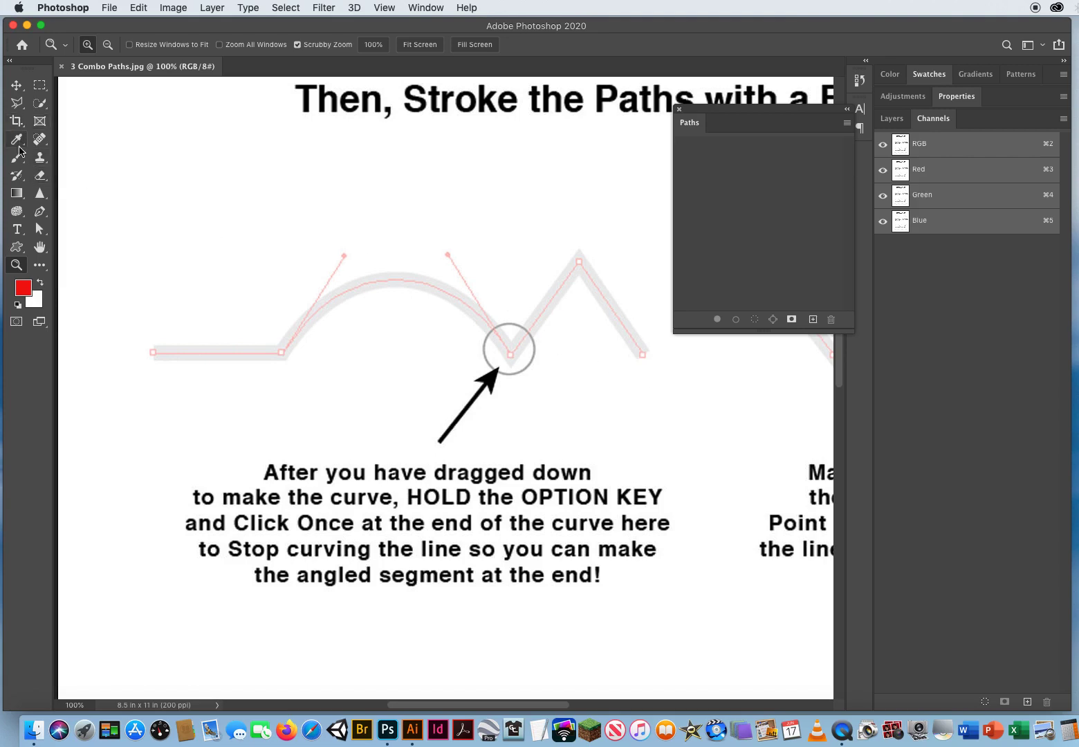
left_click(37, 210)
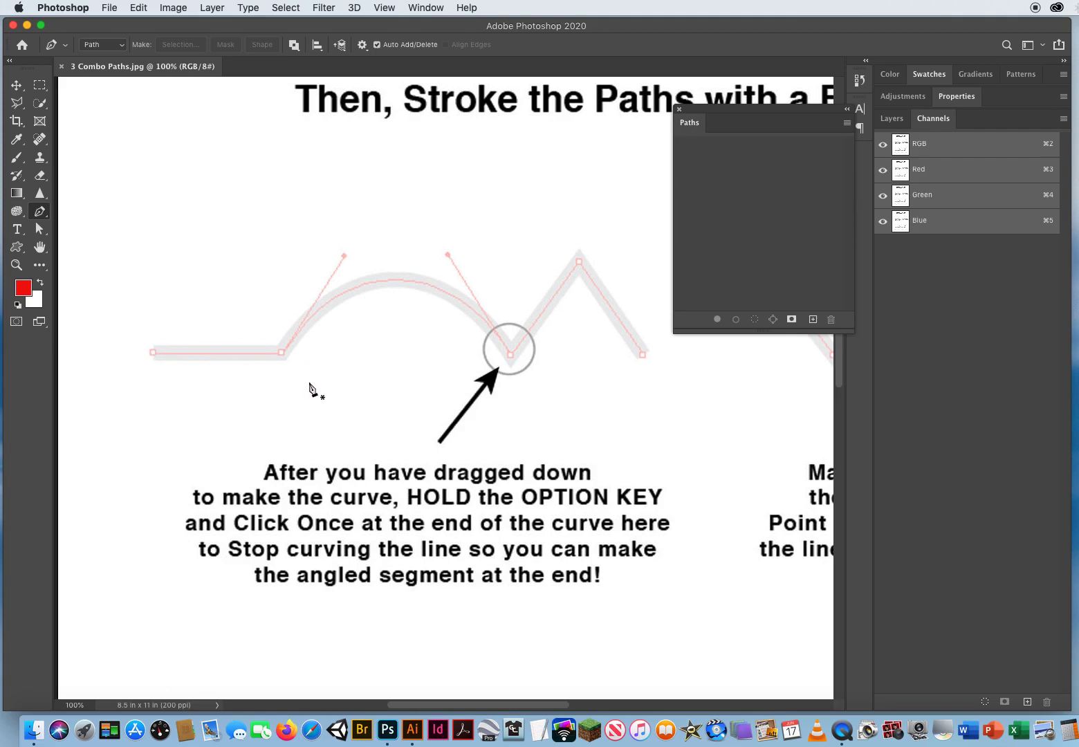
left_click(154, 353)
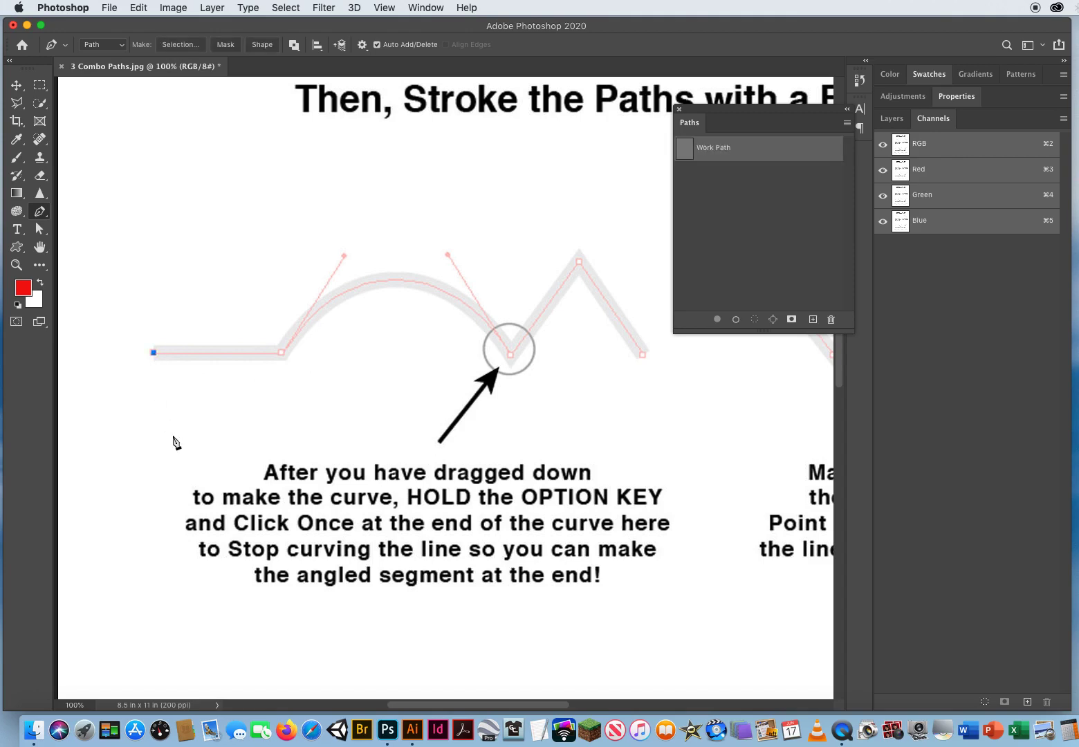
left_click(282, 355)
left_click_drag(296, 338, 344, 256)
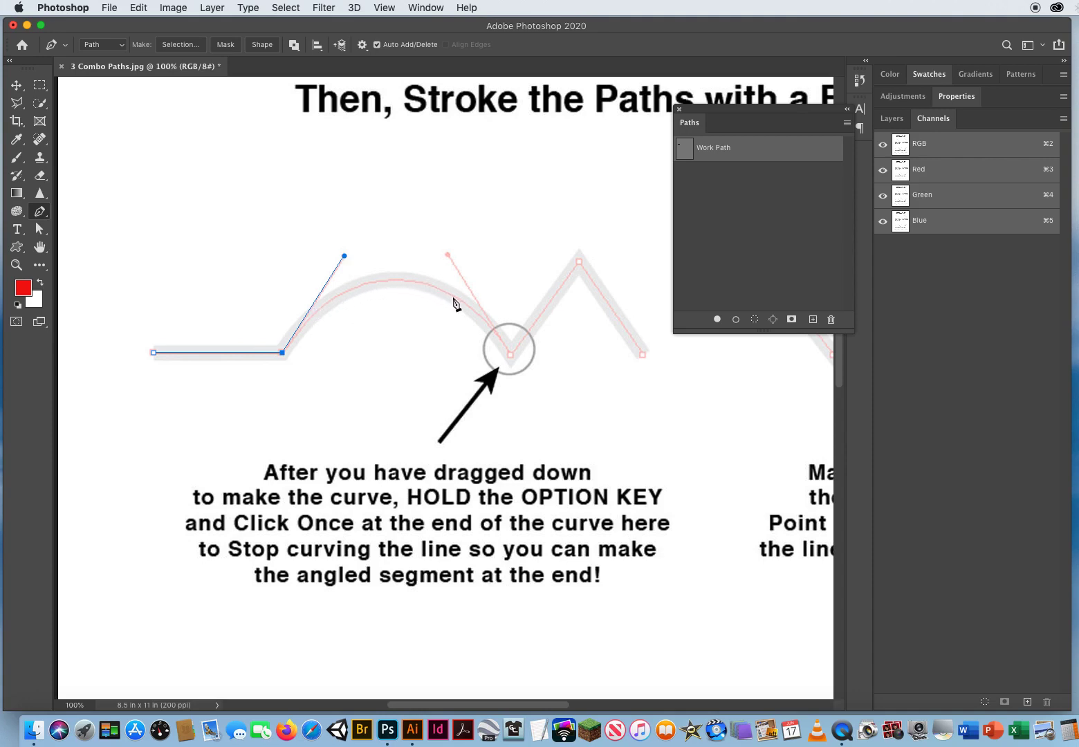
left_click(511, 357)
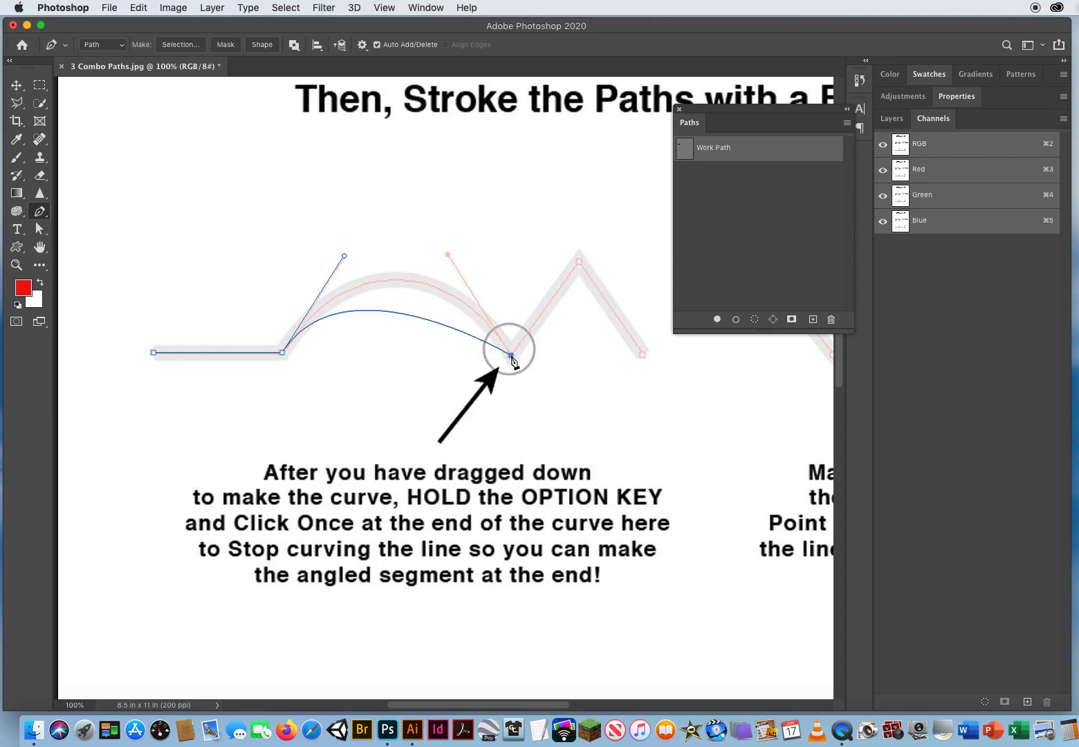
left_click_drag(515, 361, 575, 460)
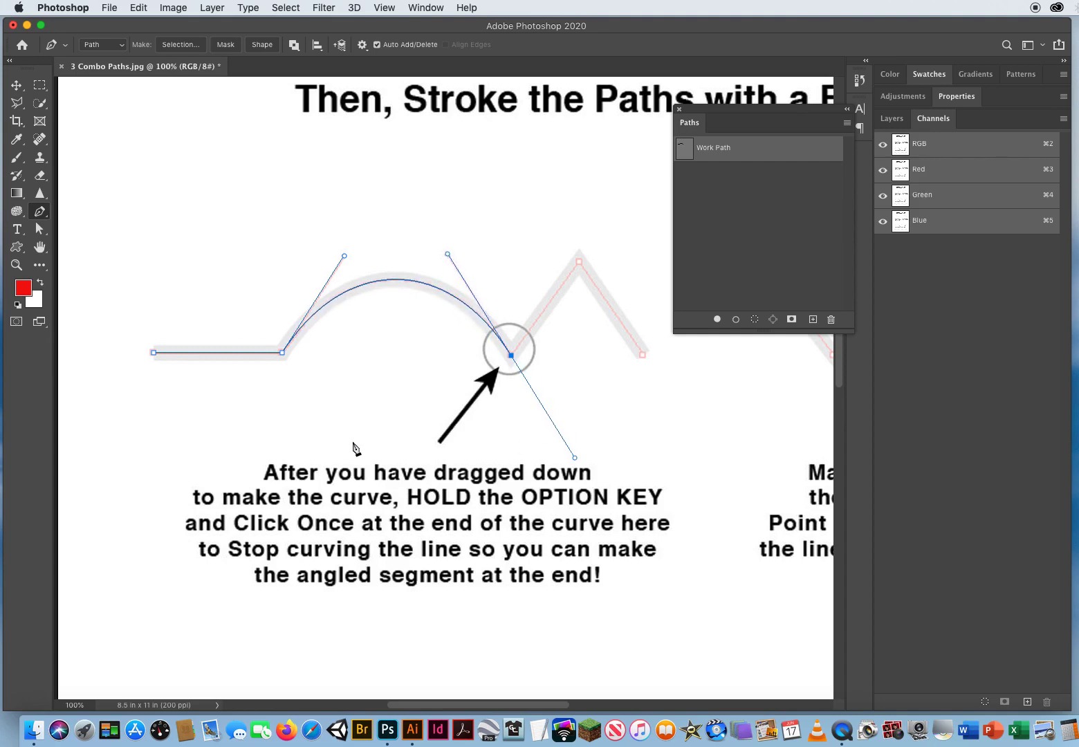
- Turn the arc's end anchor into a corner and finish the first figure with the two straight segments of its peak
left_click_drag(416, 433, 317, 396)
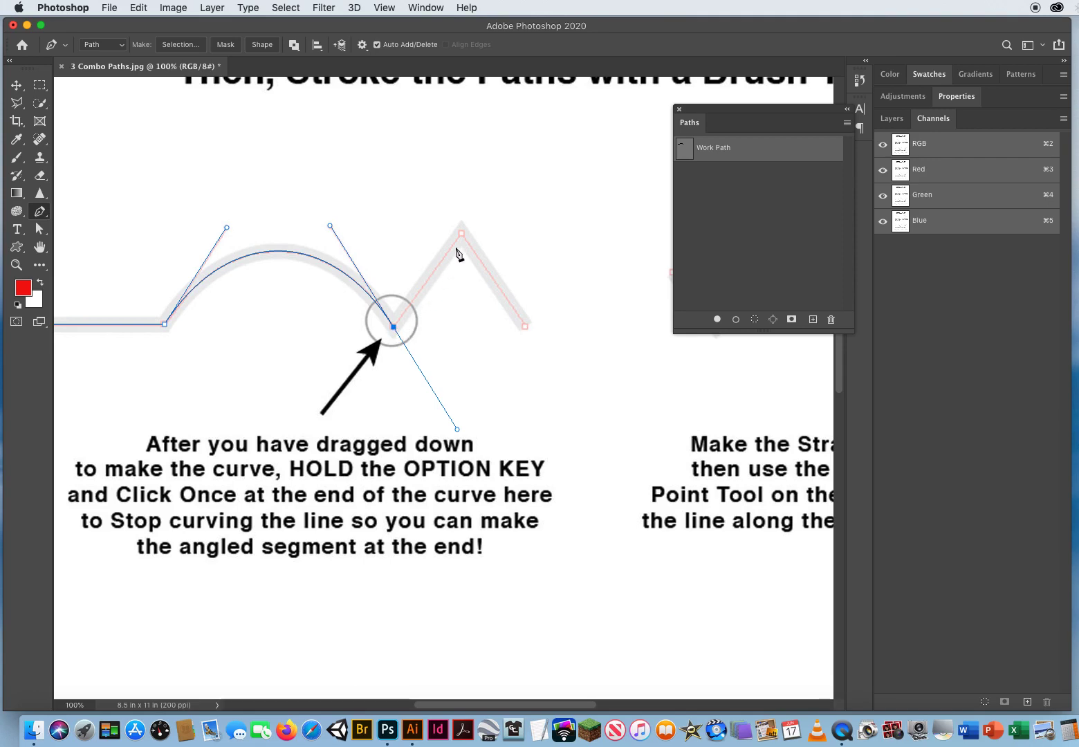
left_click(395, 328, "alt")
left_click(462, 234)
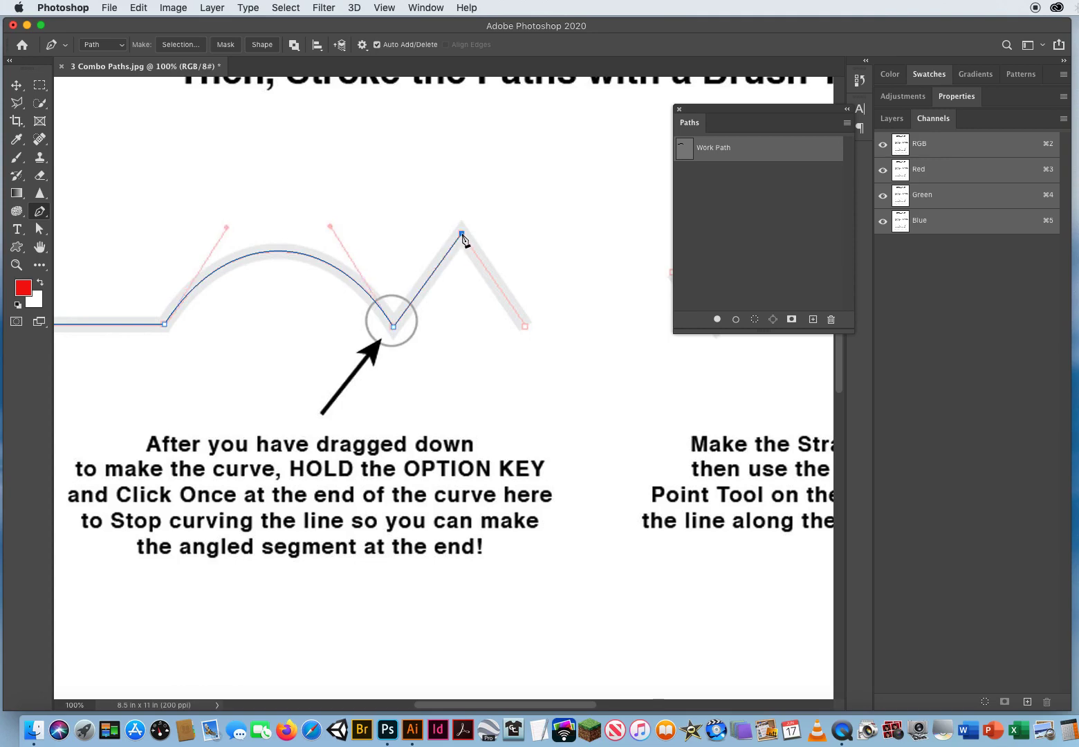
left_click(526, 327)
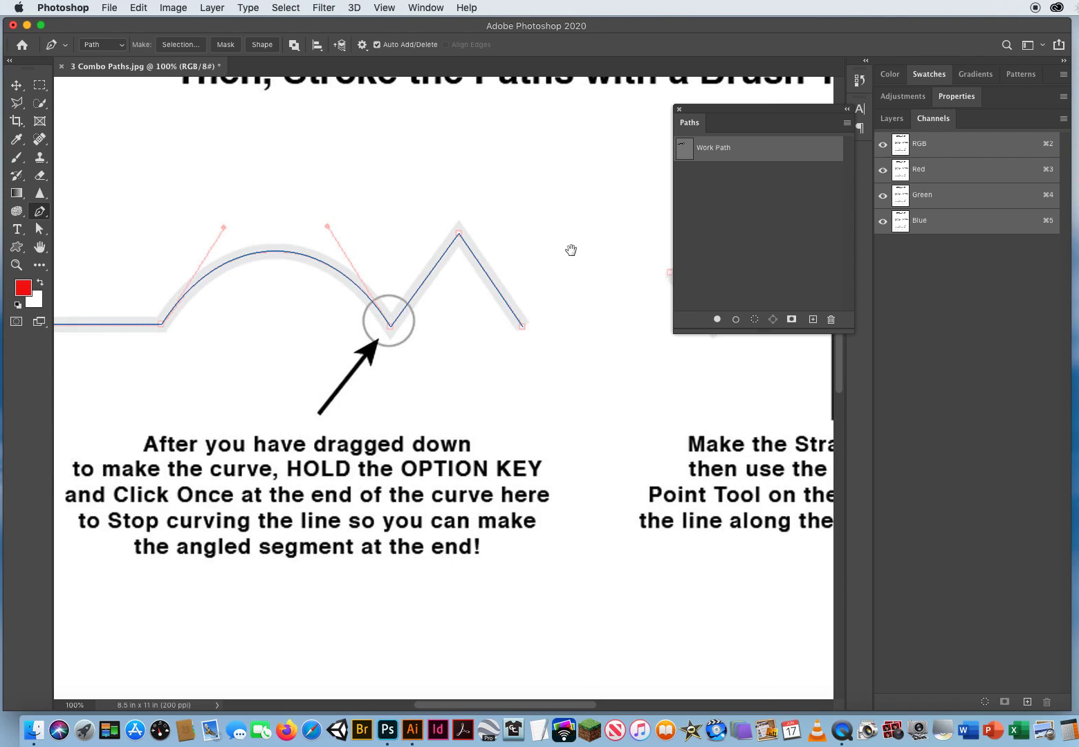
- Trace the second figure as a path of four straight segments through its five guide points
left_click_drag(566, 245, 120, 282)
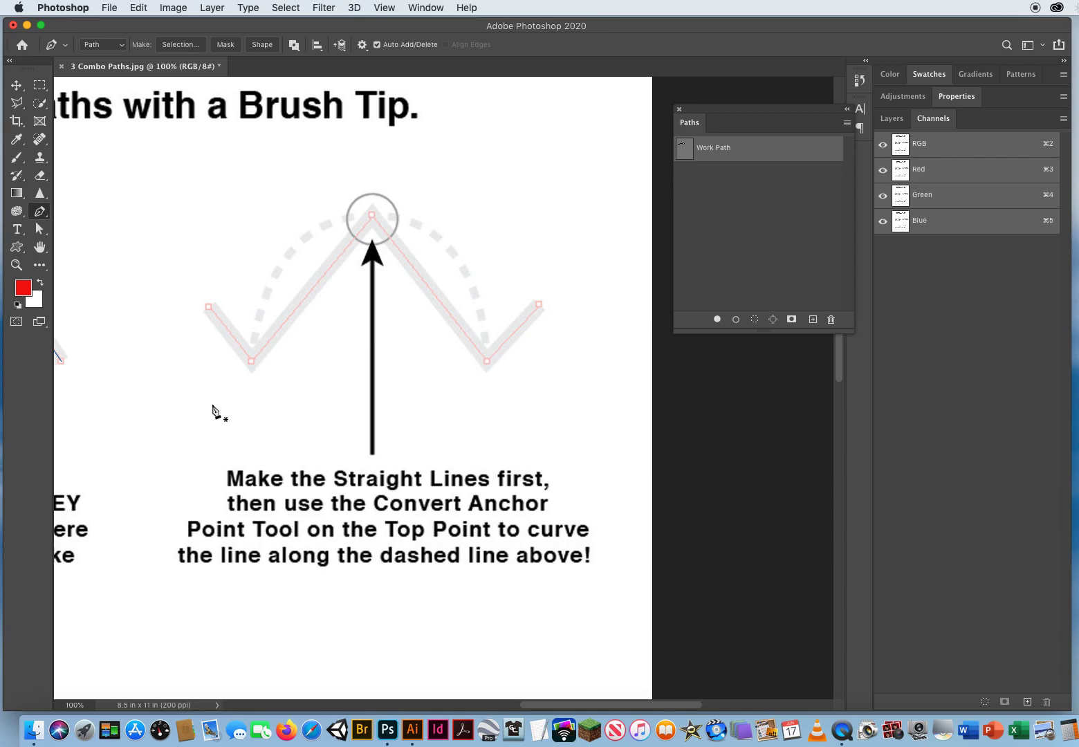
left_click(208, 306)
left_click(251, 361)
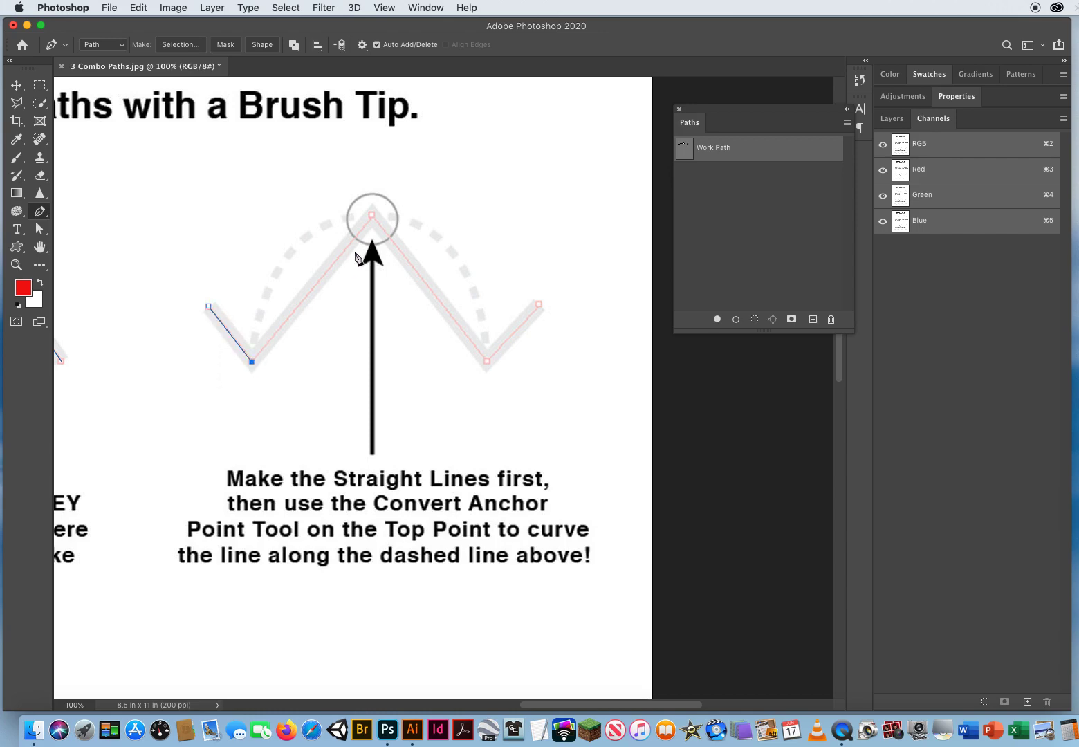
left_click(372, 215)
left_click(488, 361)
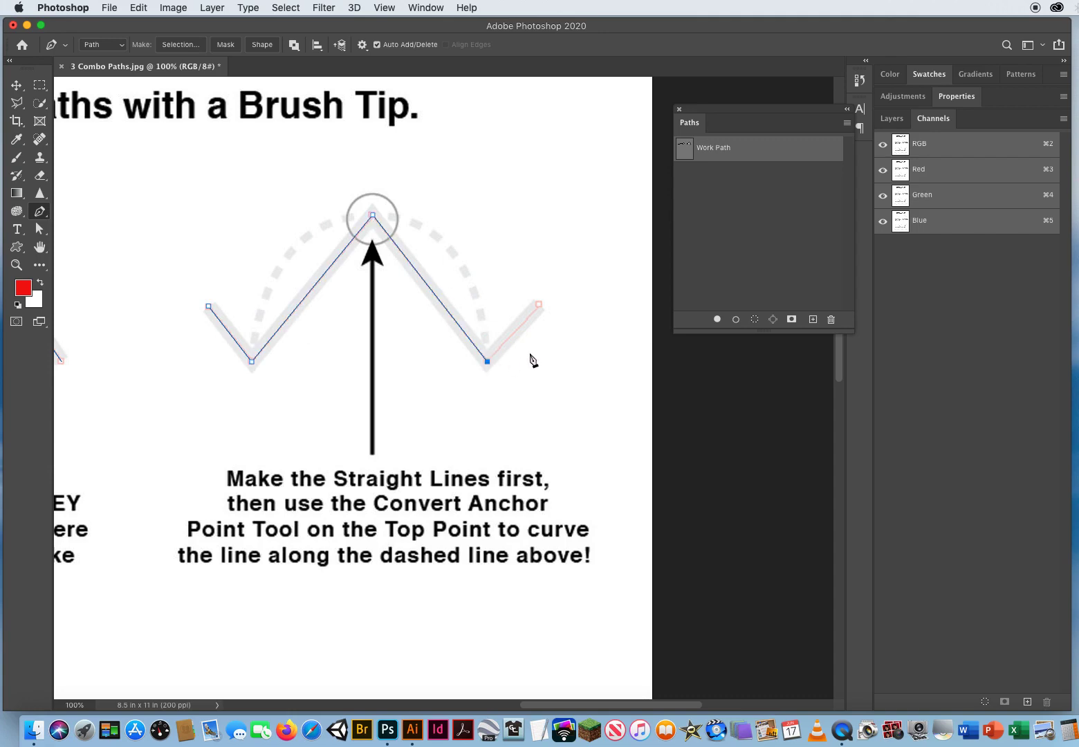
left_click(539, 305)
left_click(209, 306)
left_click(252, 362)
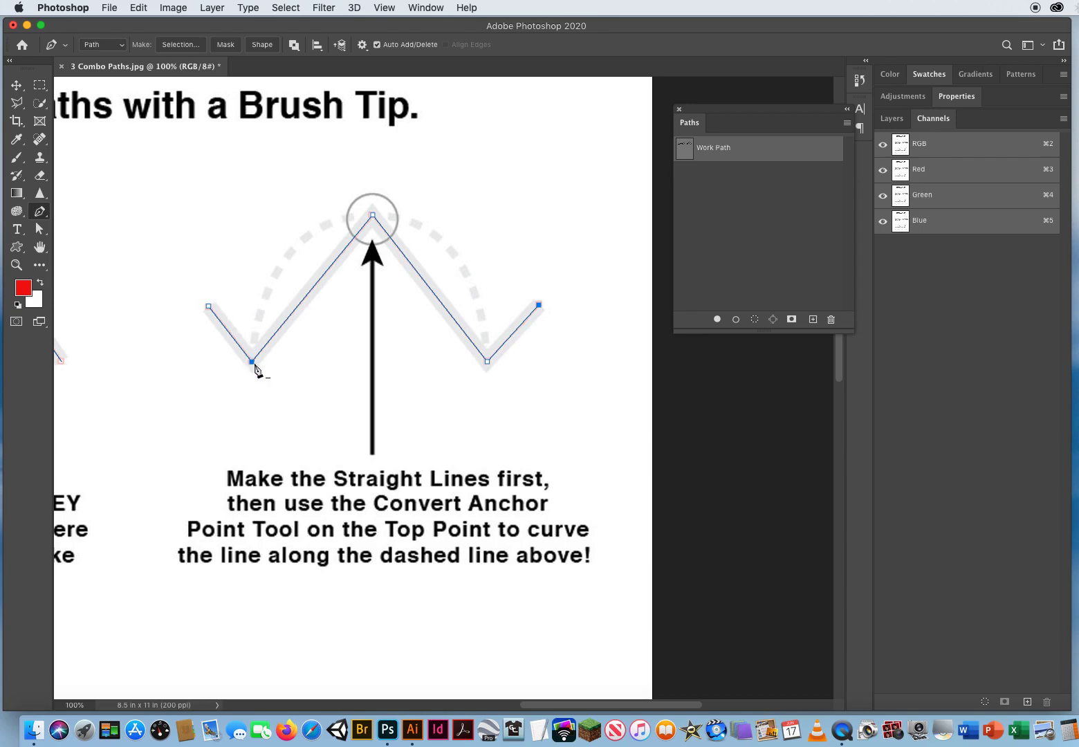
left_click(372, 216)
- Use the Convert Point tool on the second figure's peak, resetting and redoing the curve until it follows the dashed arc
right_click(40, 215)
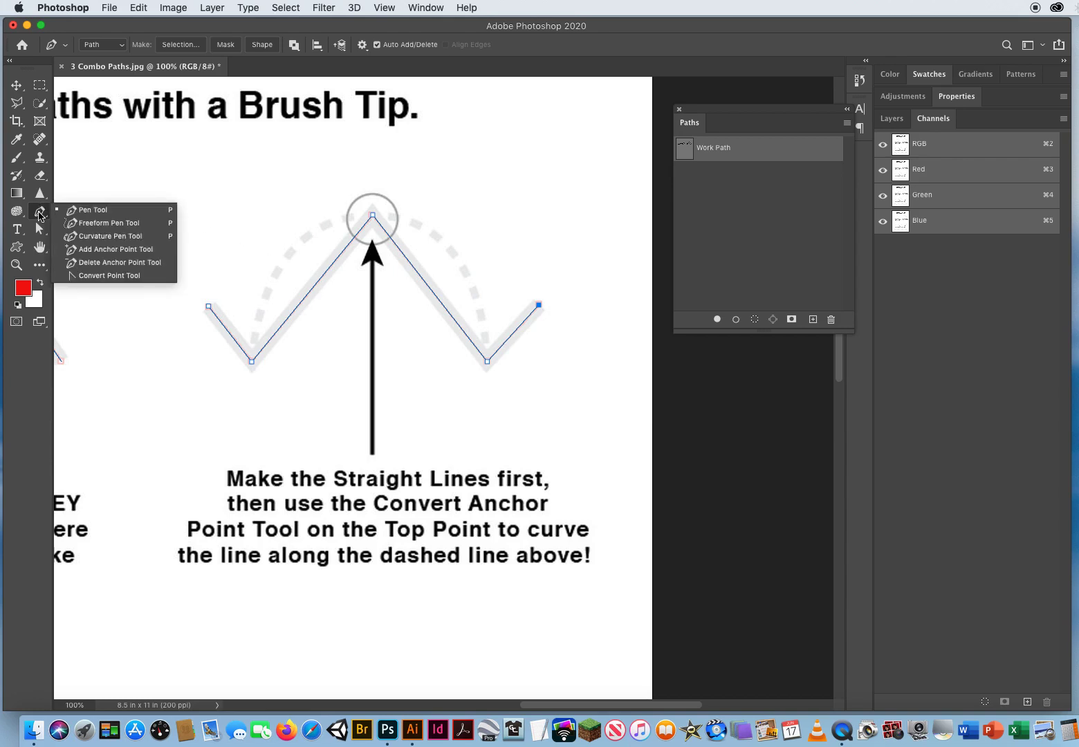
left_click(107, 276)
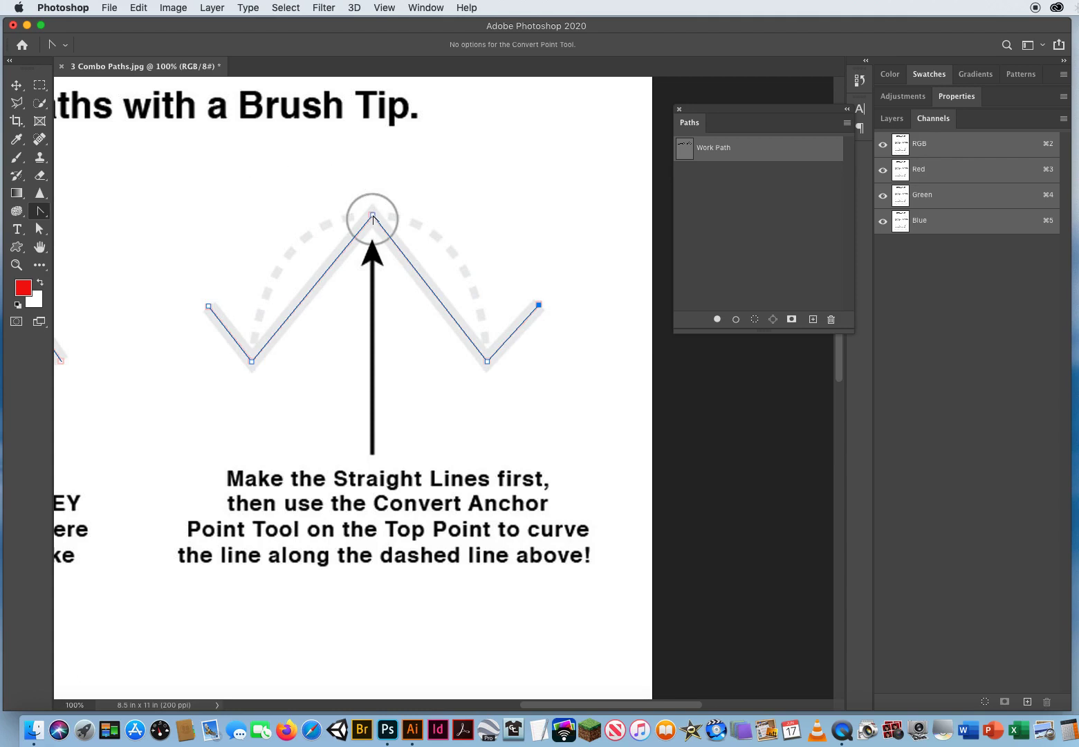
left_click_drag(373, 217, 488, 218)
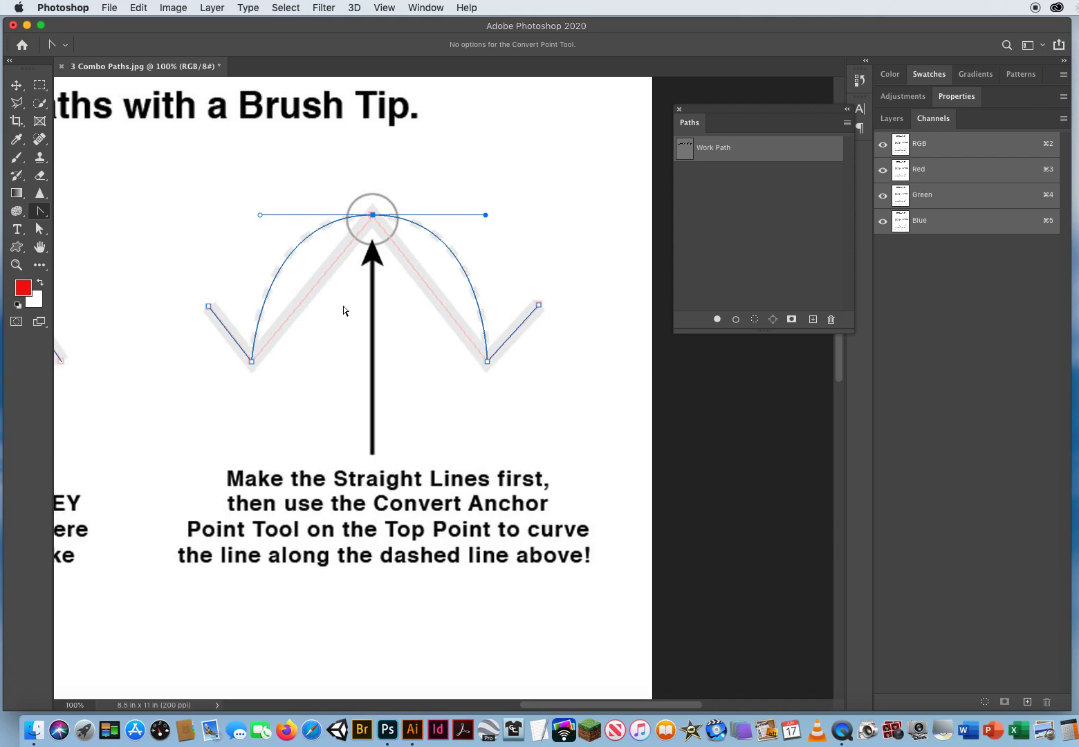
left_click(373, 216)
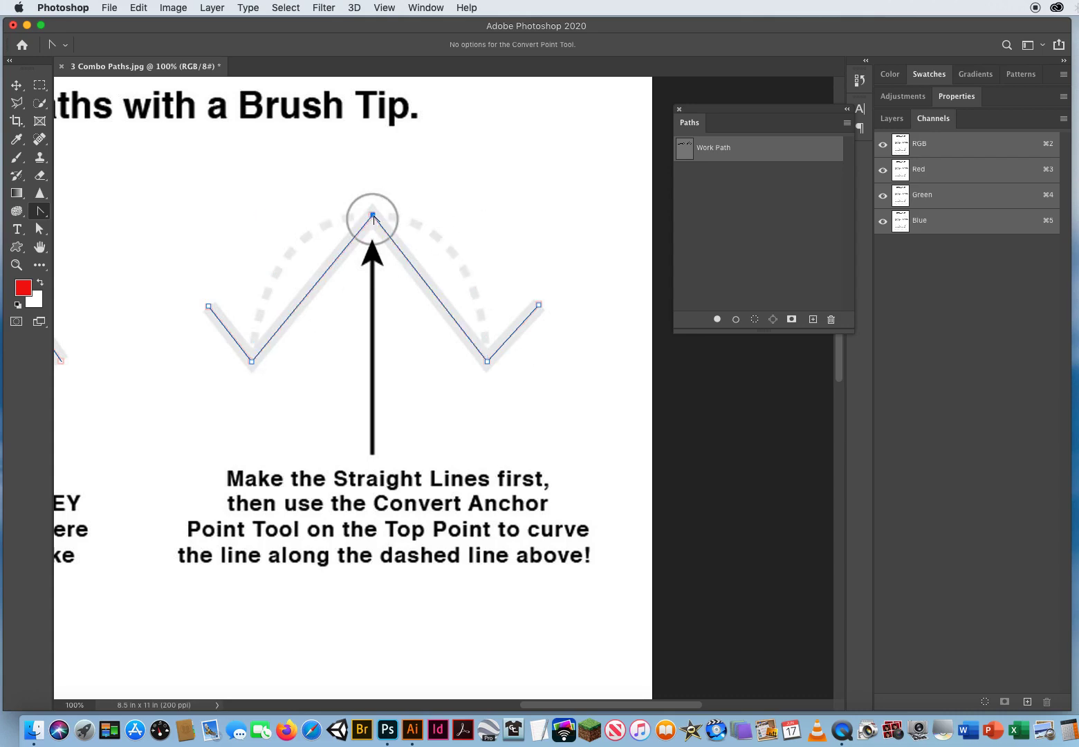
left_click_drag(372, 216, 486, 218)
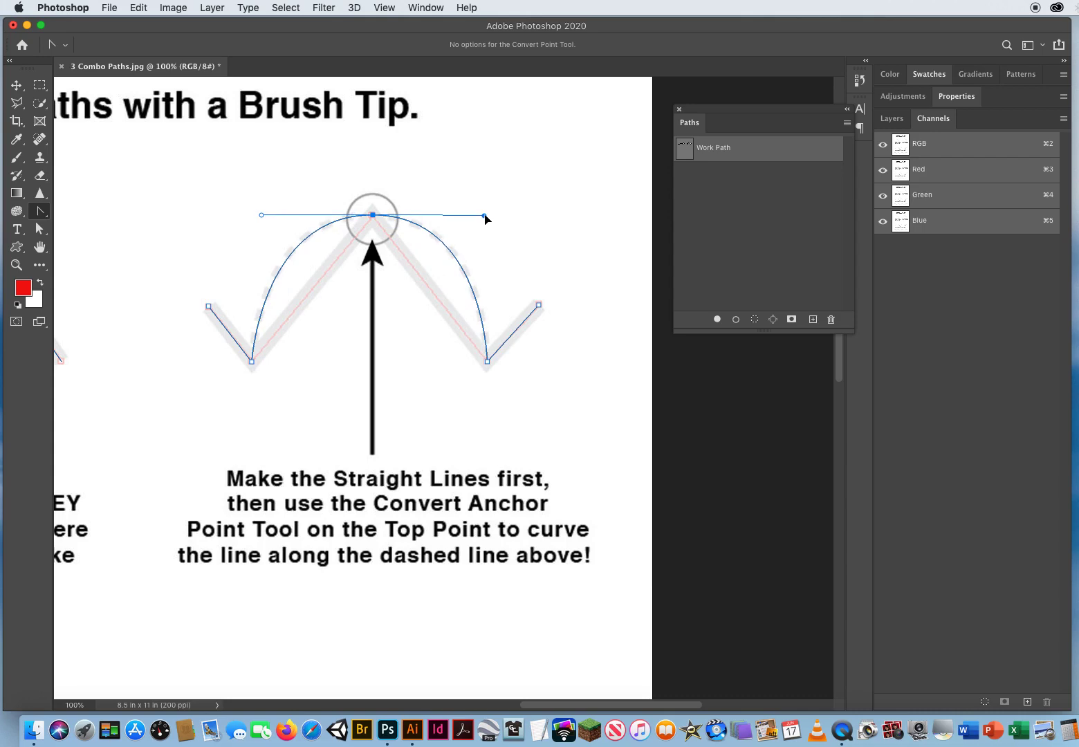
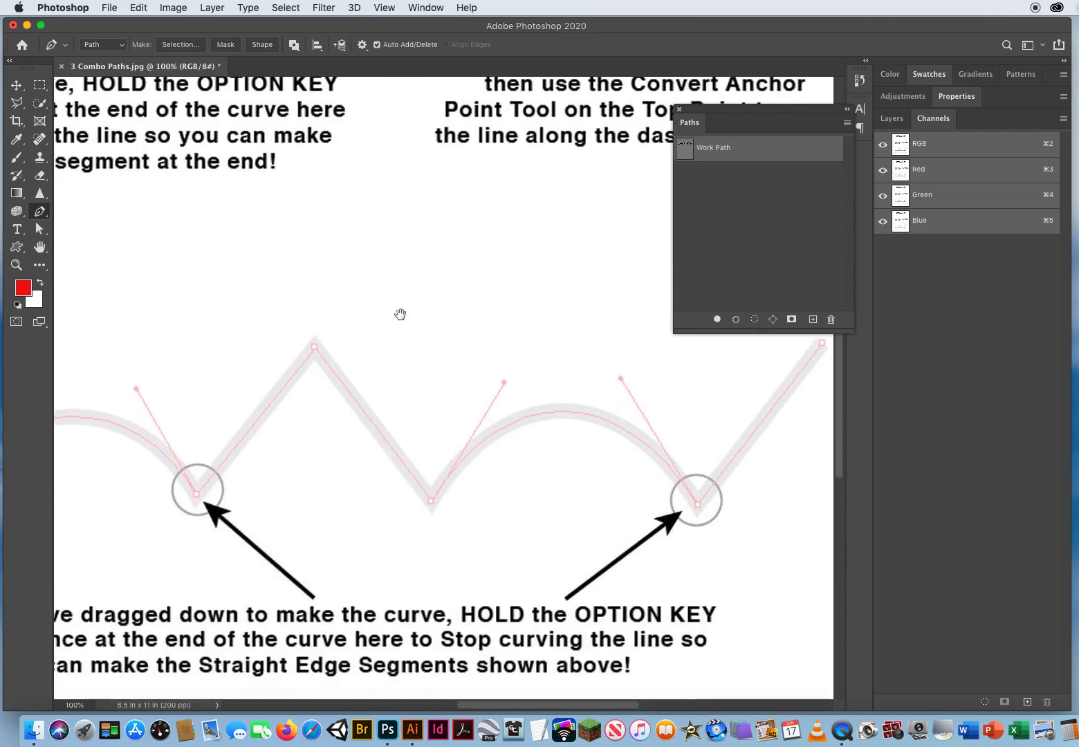
- Shorten the floating Paths panel so that it no longer covers the third figure
left_click(17, 266)
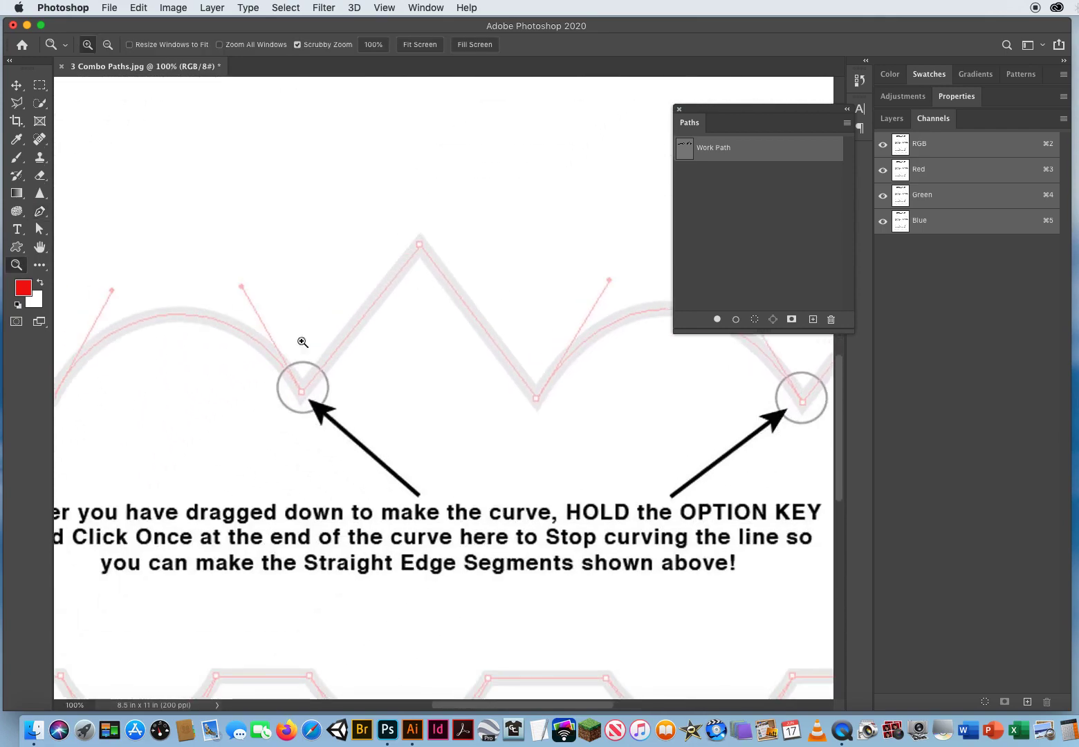
left_click_drag(373, 366, 348, 366)
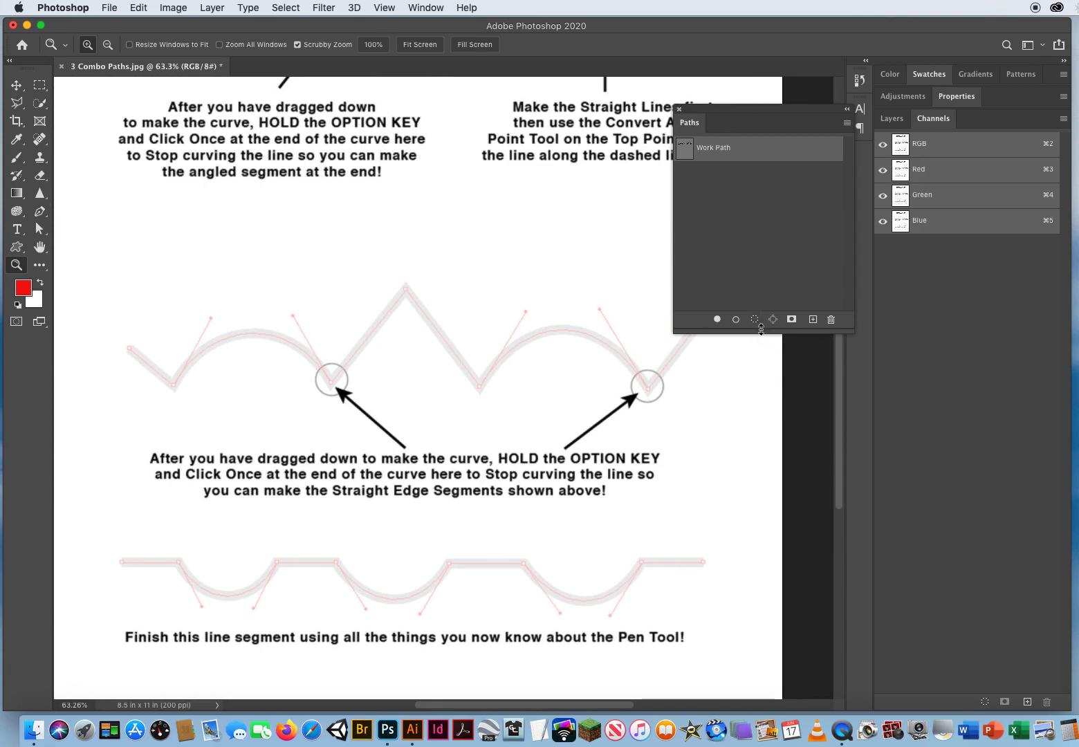
left_click_drag(759, 333, 752, 215)
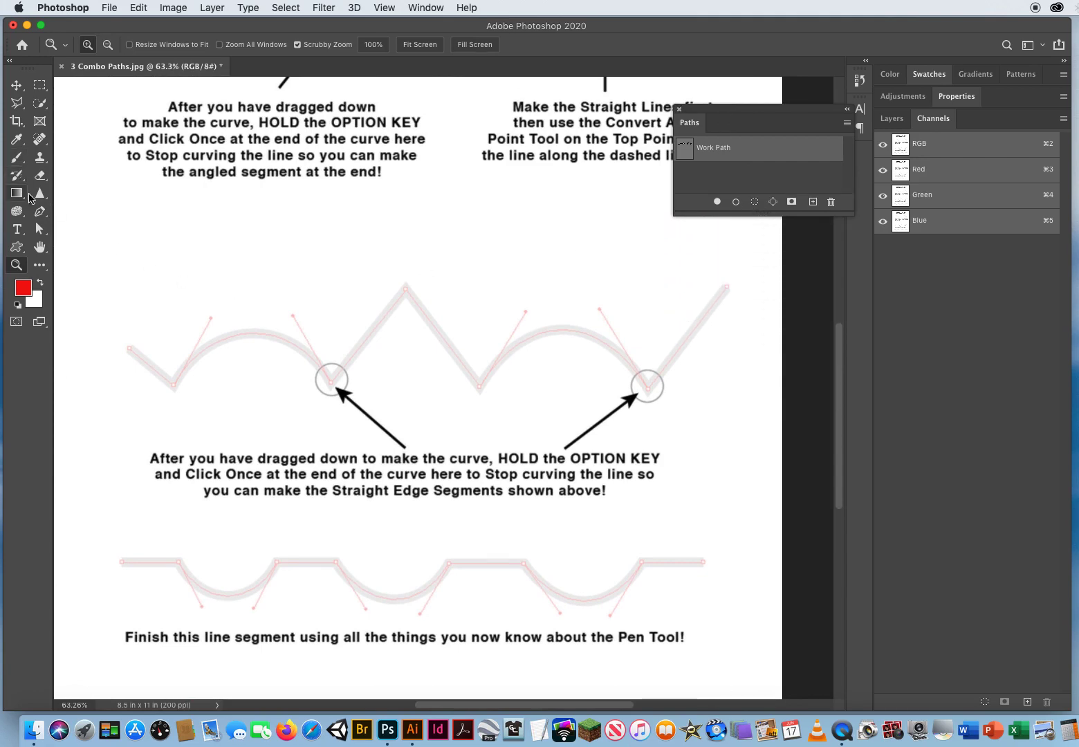
- Trace the third figure's opening segment, its first arc ending in a corner, and the two straight segments of the peak
left_click(40, 211)
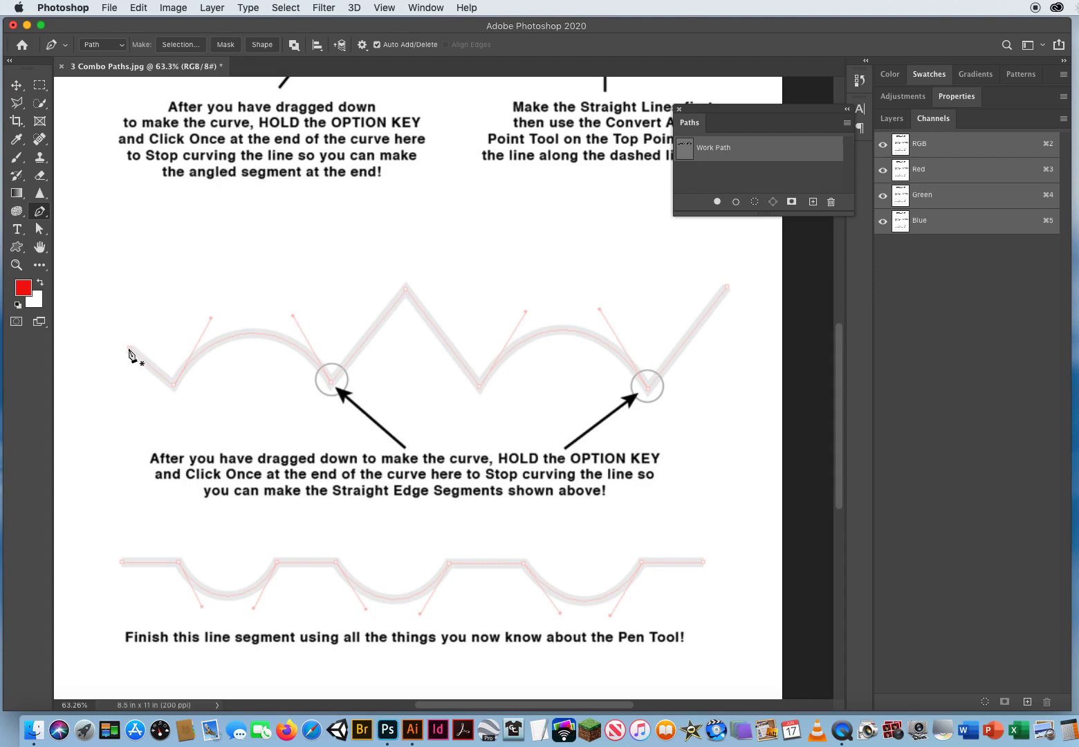
left_click(174, 386)
left_click_drag(174, 387, 211, 326)
left_click_drag(332, 383, 371, 453)
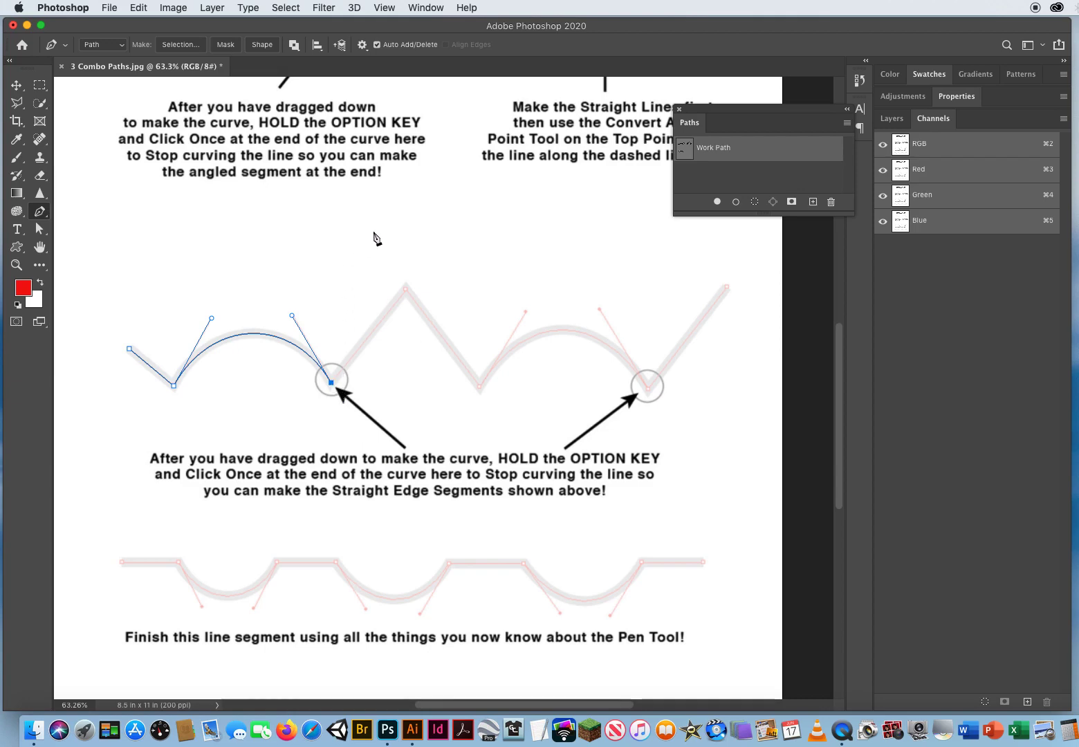
left_click(406, 290)
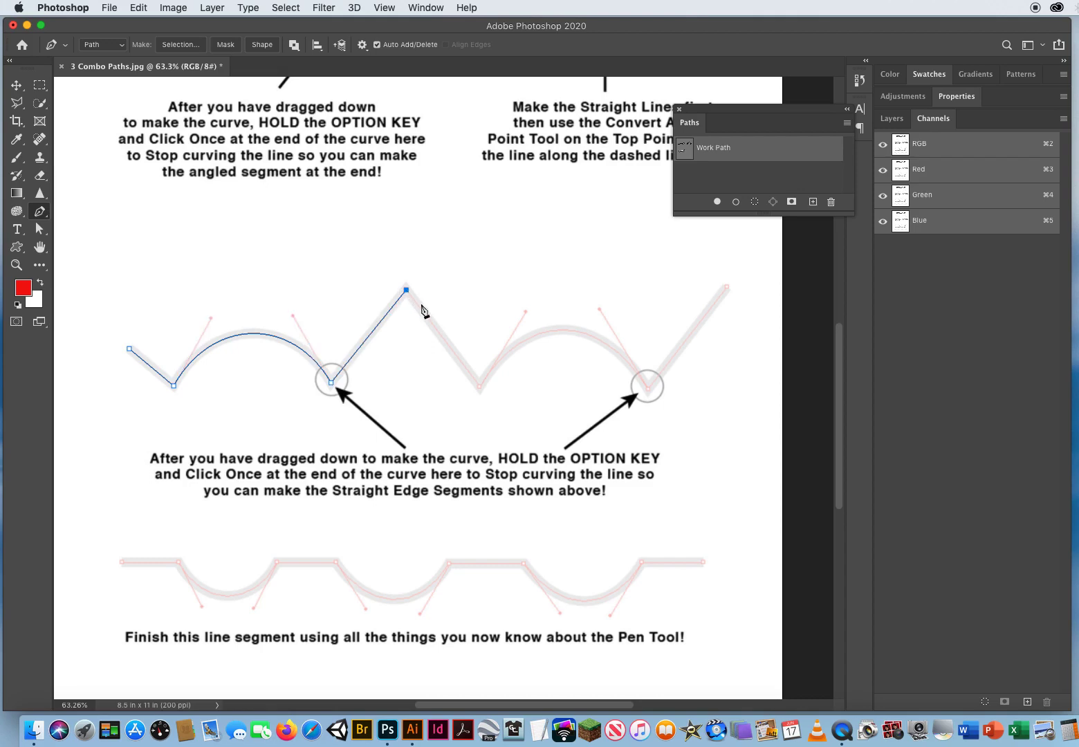
left_click(480, 389)
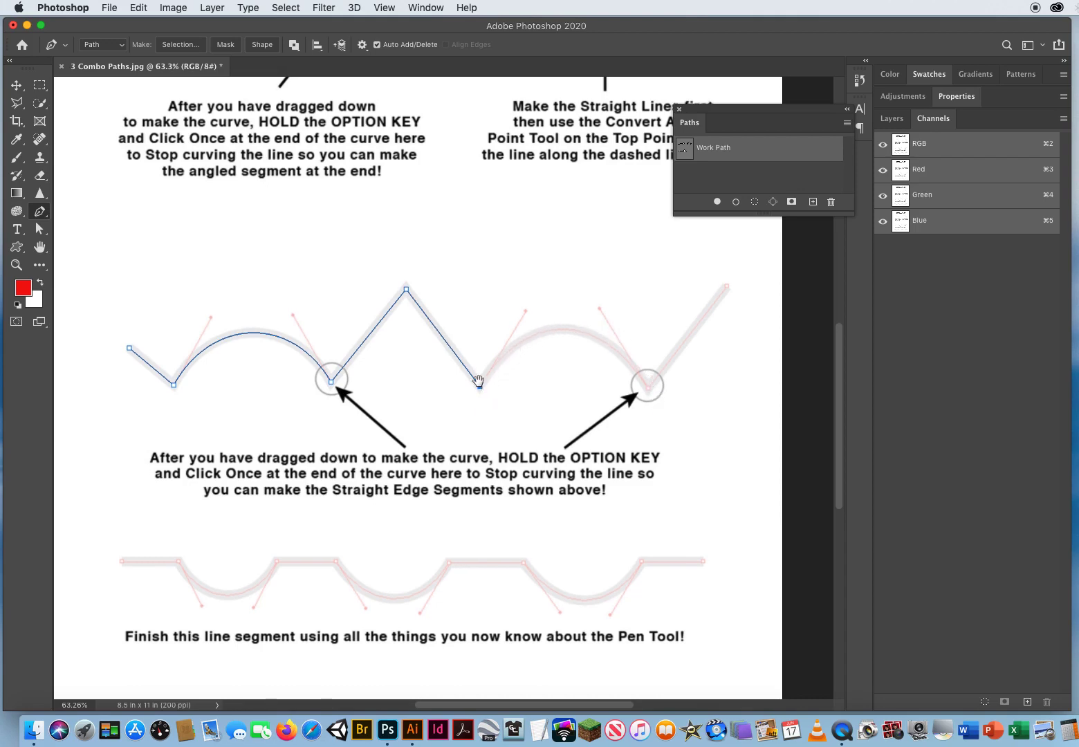
- Trace the third figure's second arc, convert its end to a corner and finish the path with the rising straight segment
left_click_drag(479, 381, 379, 356)
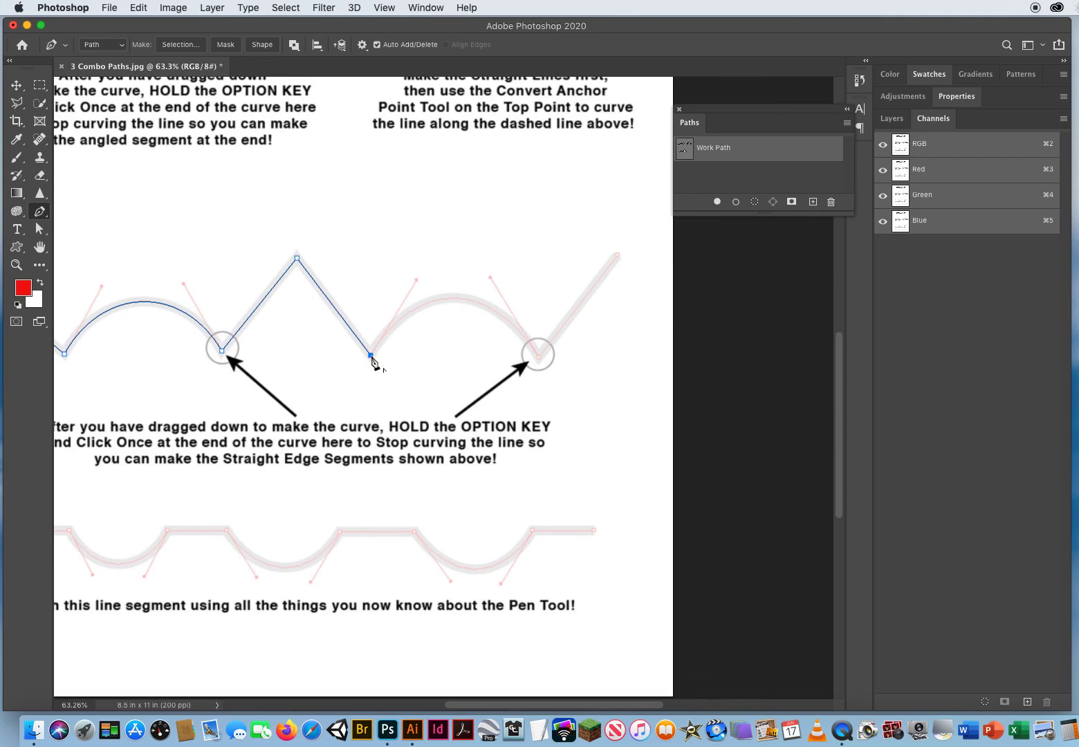
left_click_drag(372, 357, 418, 284)
left_click_drag(540, 358, 592, 443)
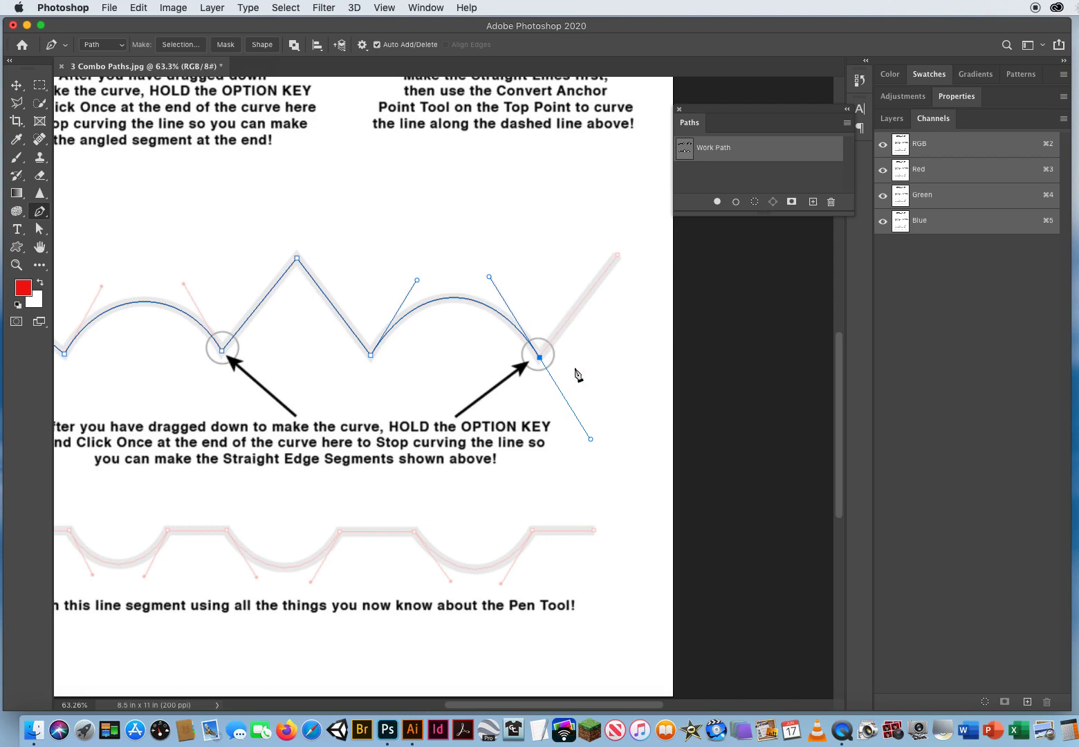
left_click(541, 359, "alt")
left_click(619, 256)
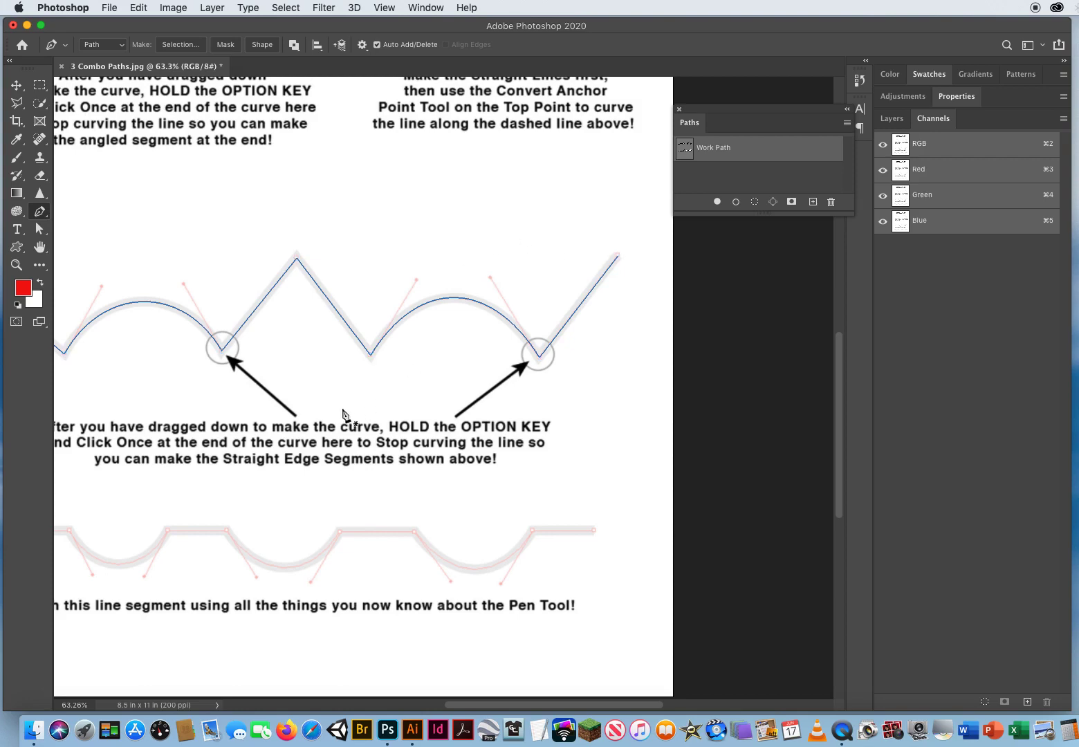
left_click_drag(318, 422, 456, 308)
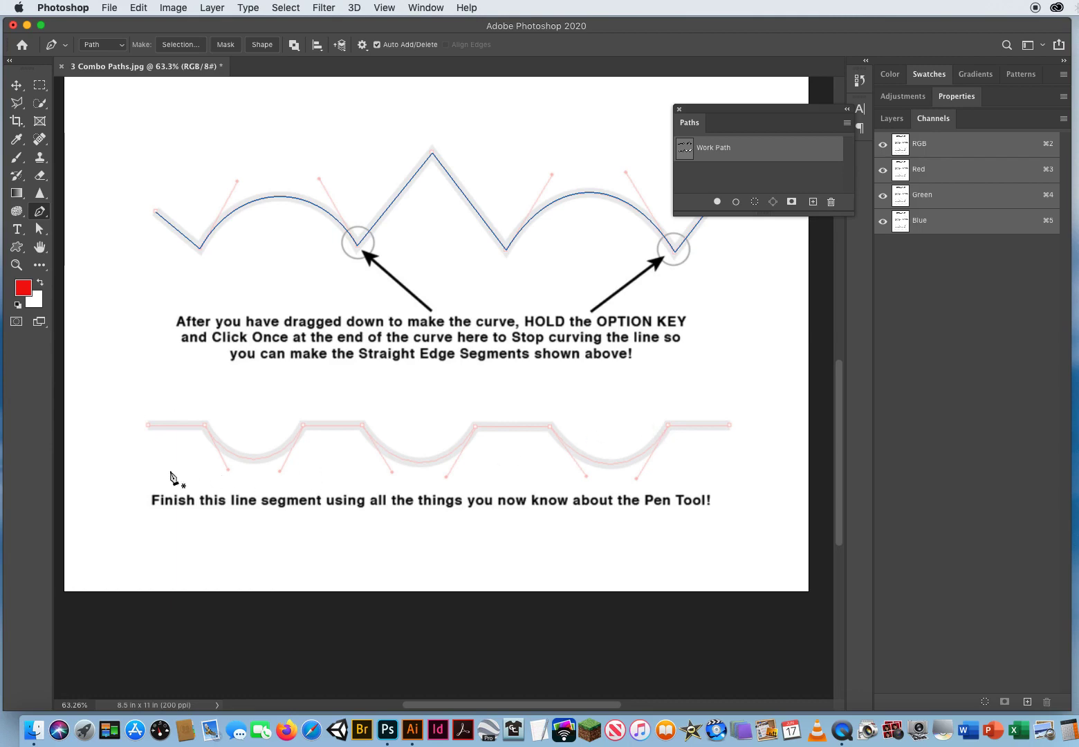
- Trace the bottom figure's opening straight segment and its first downward arc, ending the arc in a corner
left_click(148, 426)
left_click(204, 426)
left_click_drag(213, 447, 229, 472)
left_click_drag(303, 427, 328, 384)
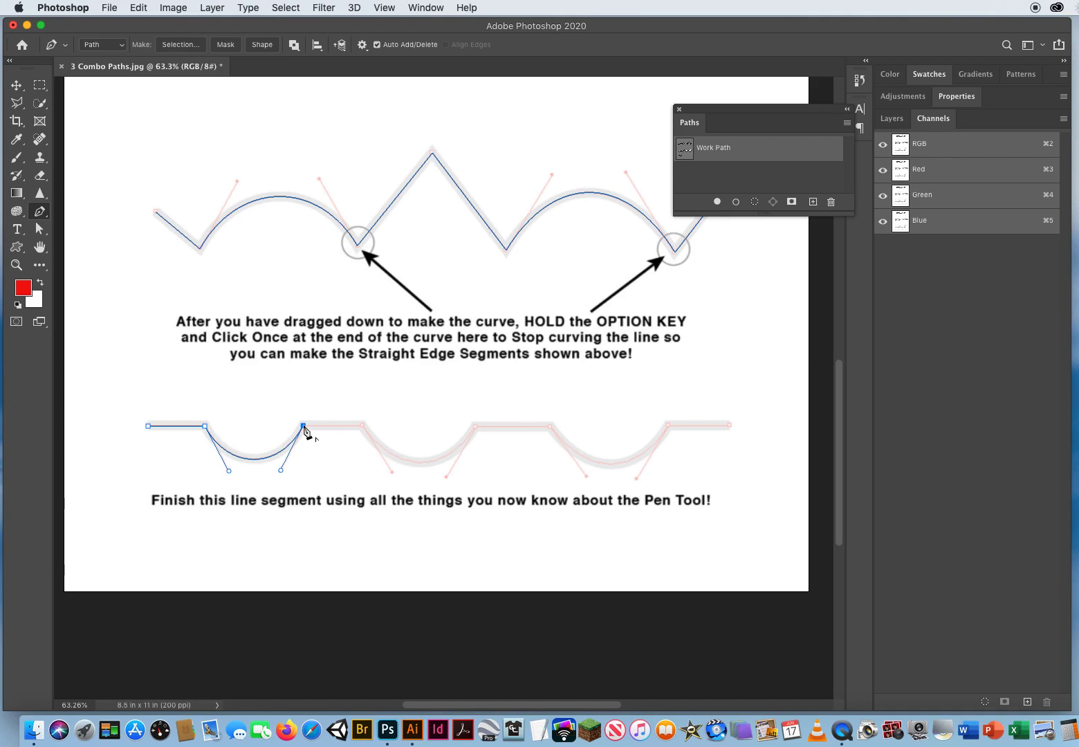
- Continue the bottom figure's path with the next straight segment and the second downward arc
left_click(364, 427)
left_click_drag(365, 430, 395, 476)
left_click(476, 428)
left_click_drag(478, 431, 505, 382)
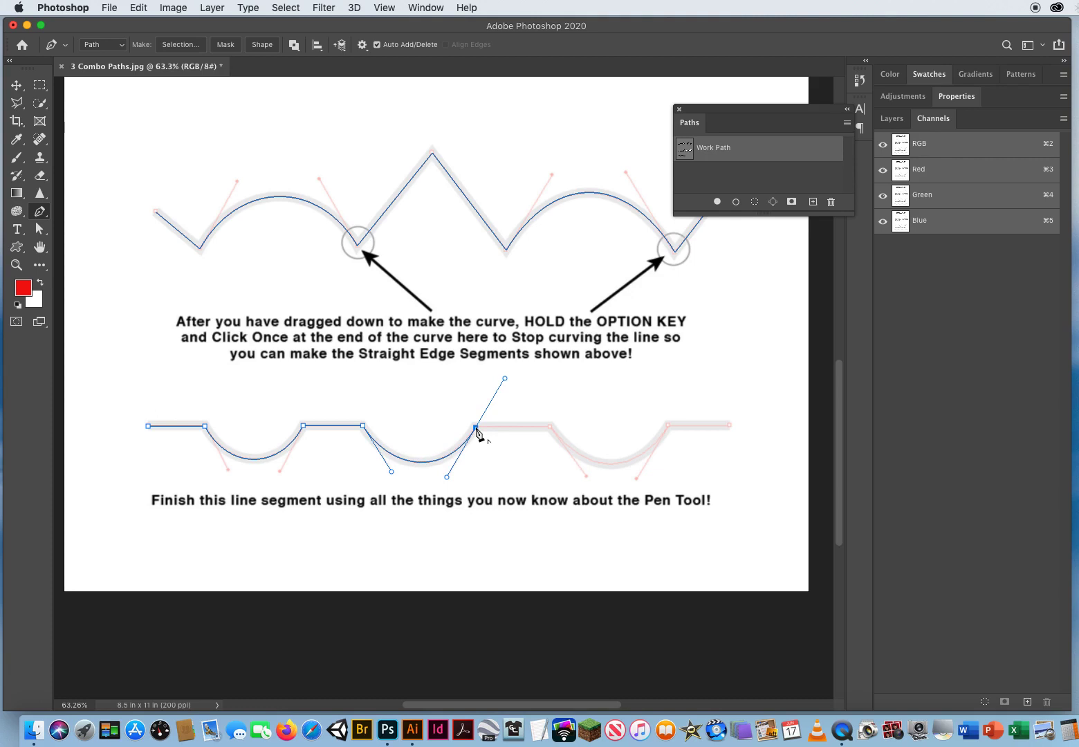
- Trace the bottom figure's third straight segment and last arc, convert its end to a corner and finish with the closing straight segment
left_click(550, 428)
left_click_drag(552, 432, 589, 480)
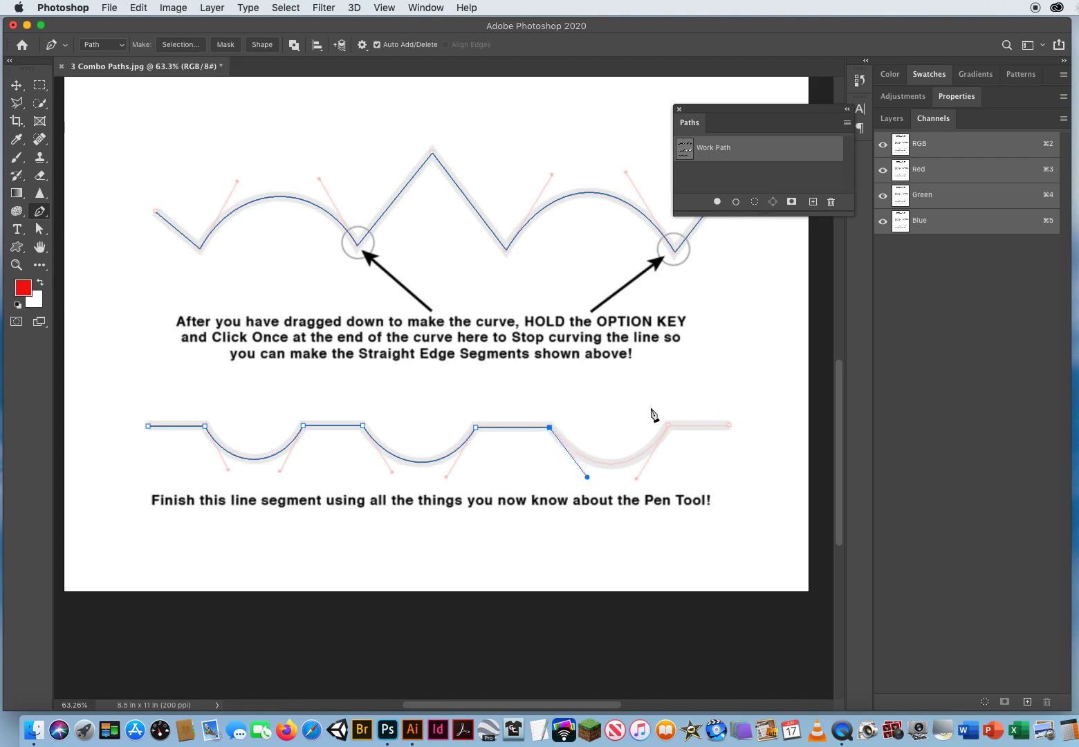
left_click_drag(669, 426, 703, 377)
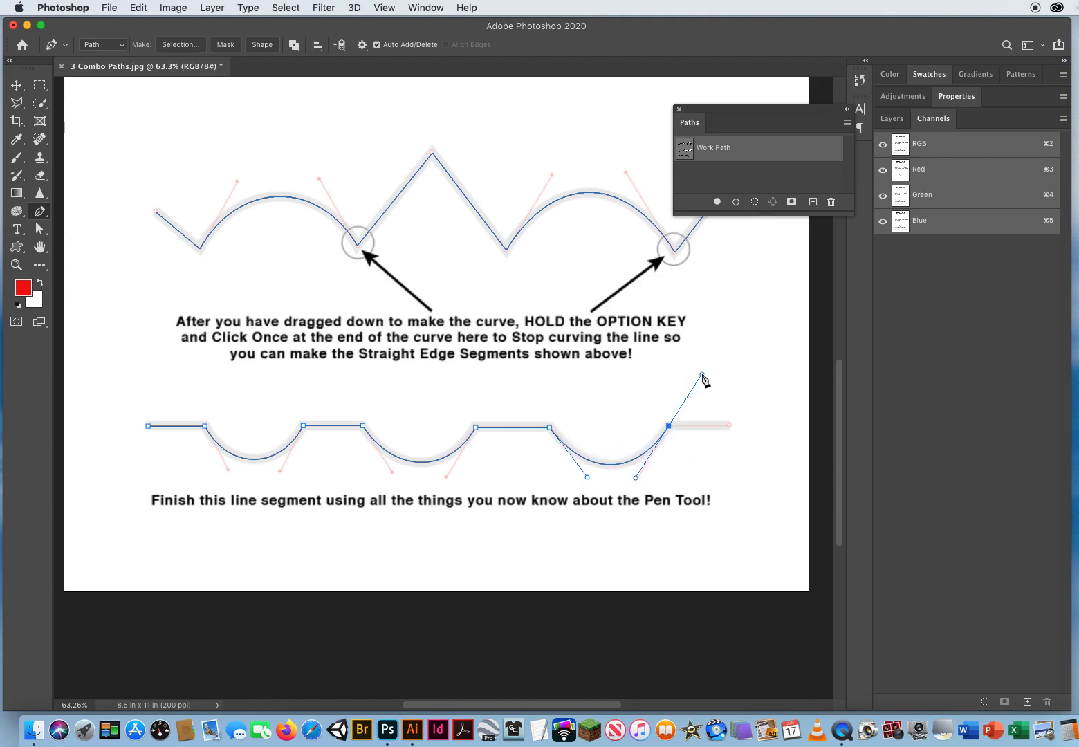
left_click(669, 429, "alt")
left_click(731, 426)
key("super+0")
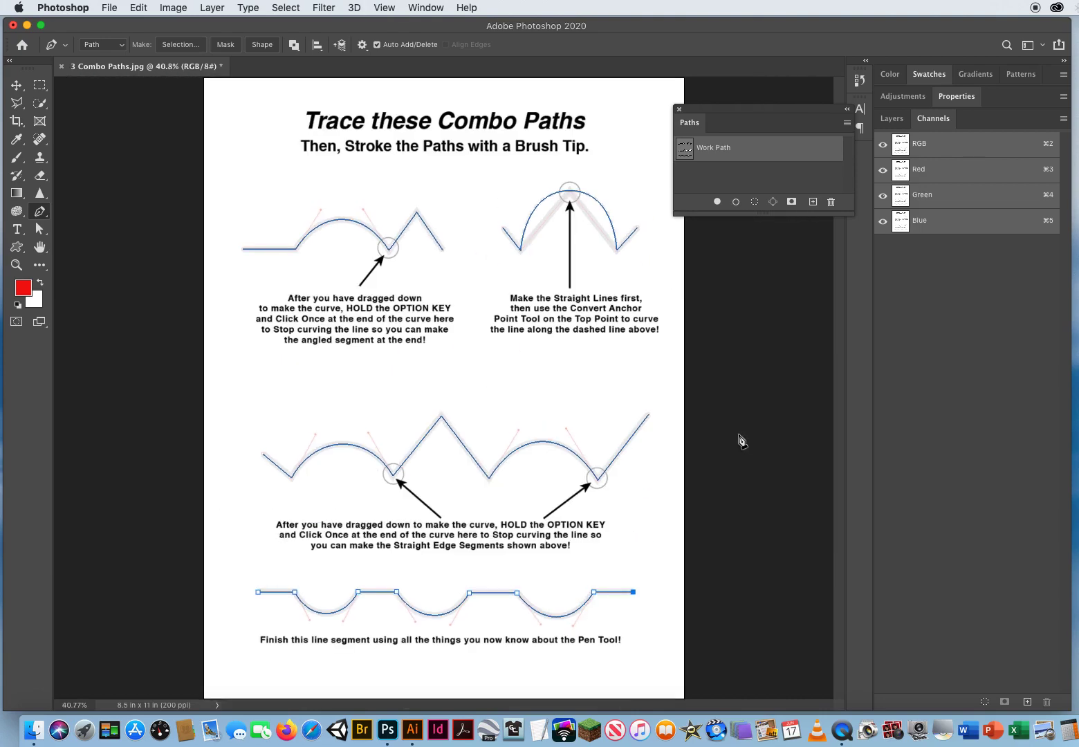
- Save the work path under the name Combo Paths and lengthen the floating Paths panel
left_click_drag(718, 115, 732, 134)
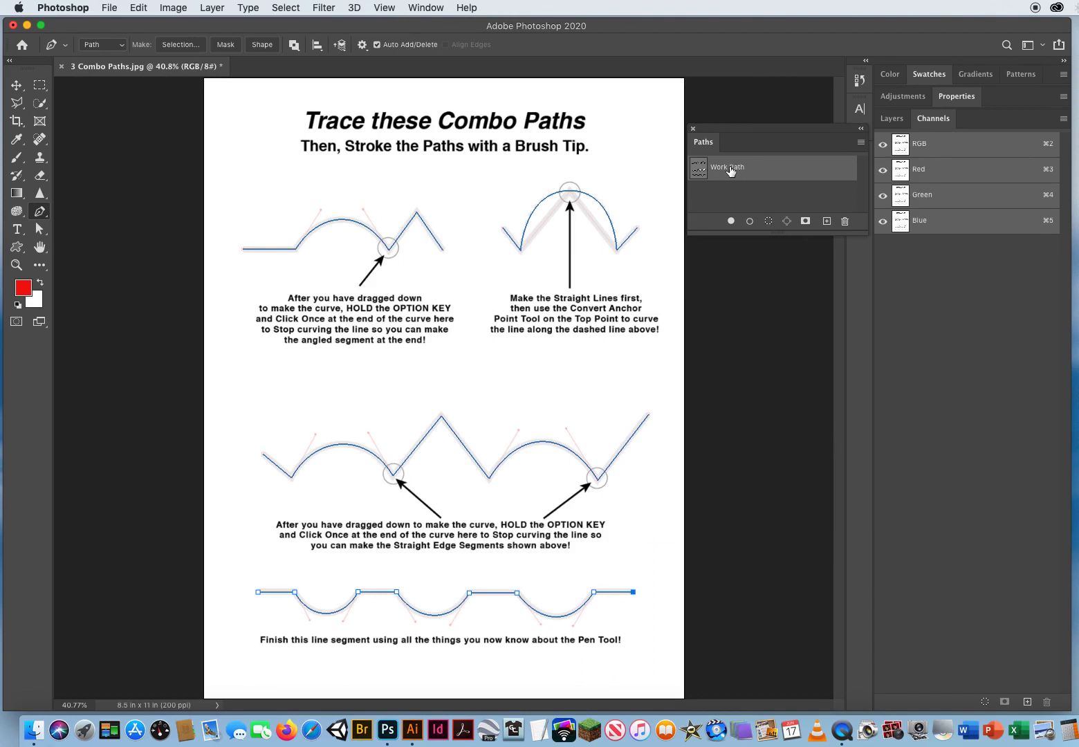
double_click(730, 169)
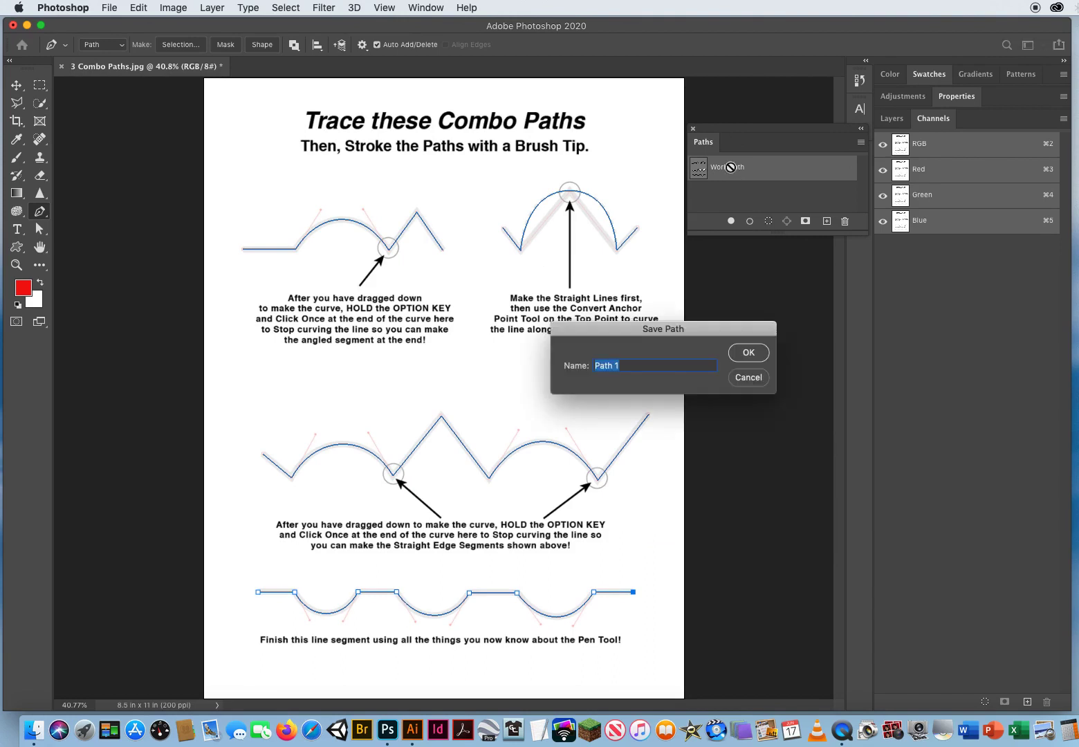
type("Combo")
left_click(739, 354)
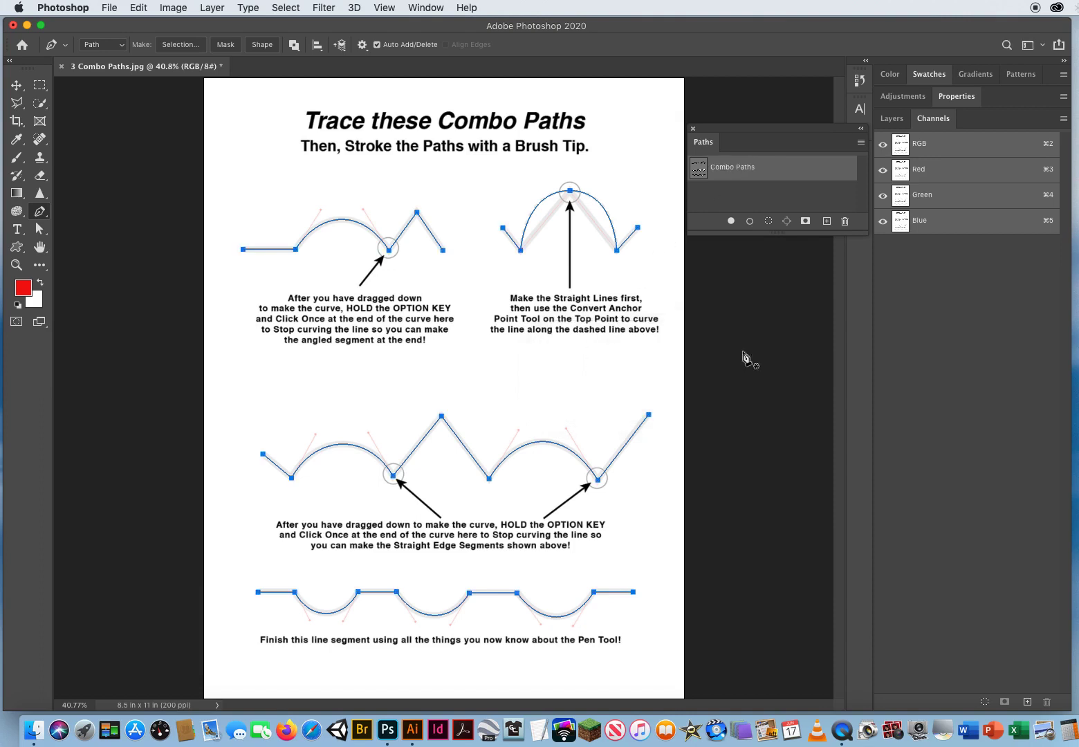
left_click_drag(709, 235, 710, 307)
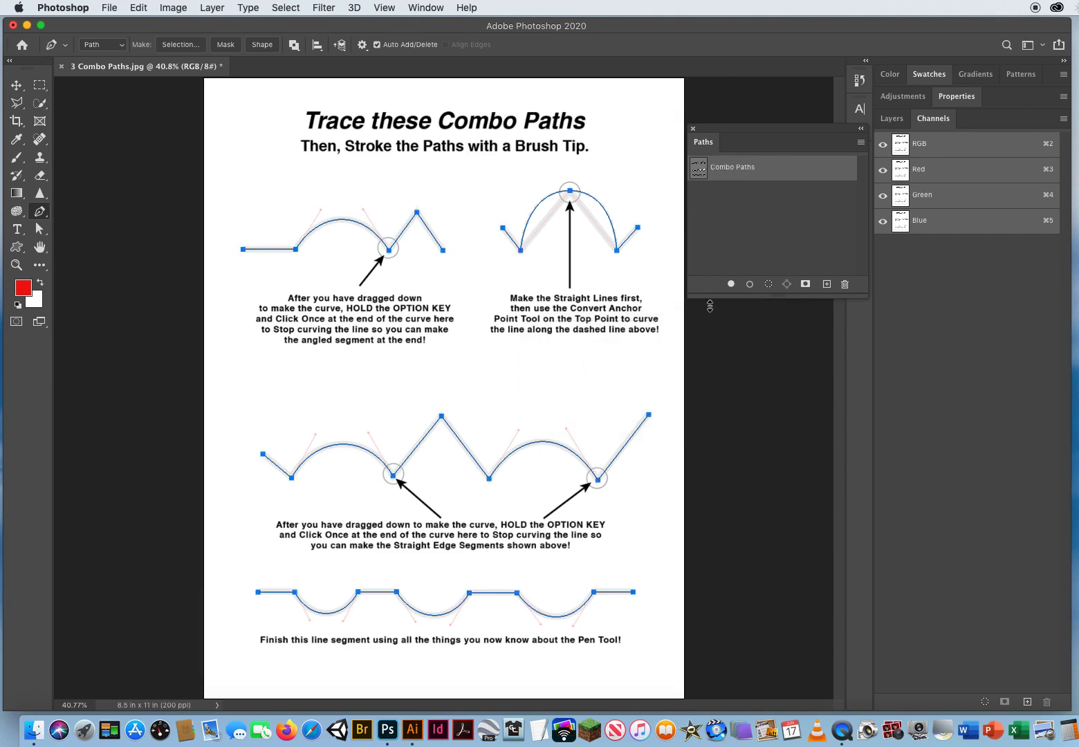
- Stroke the Combo Paths path with the Brush tool, keeping Simulate Pressure on
left_click(730, 254)
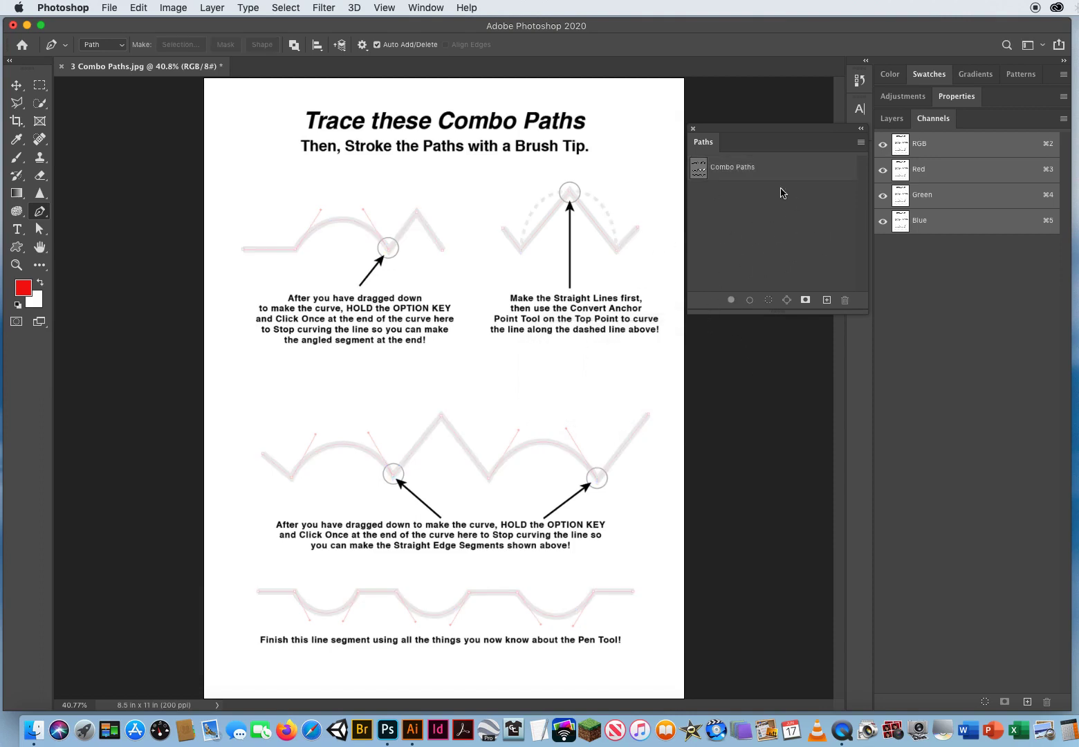
left_click(732, 170)
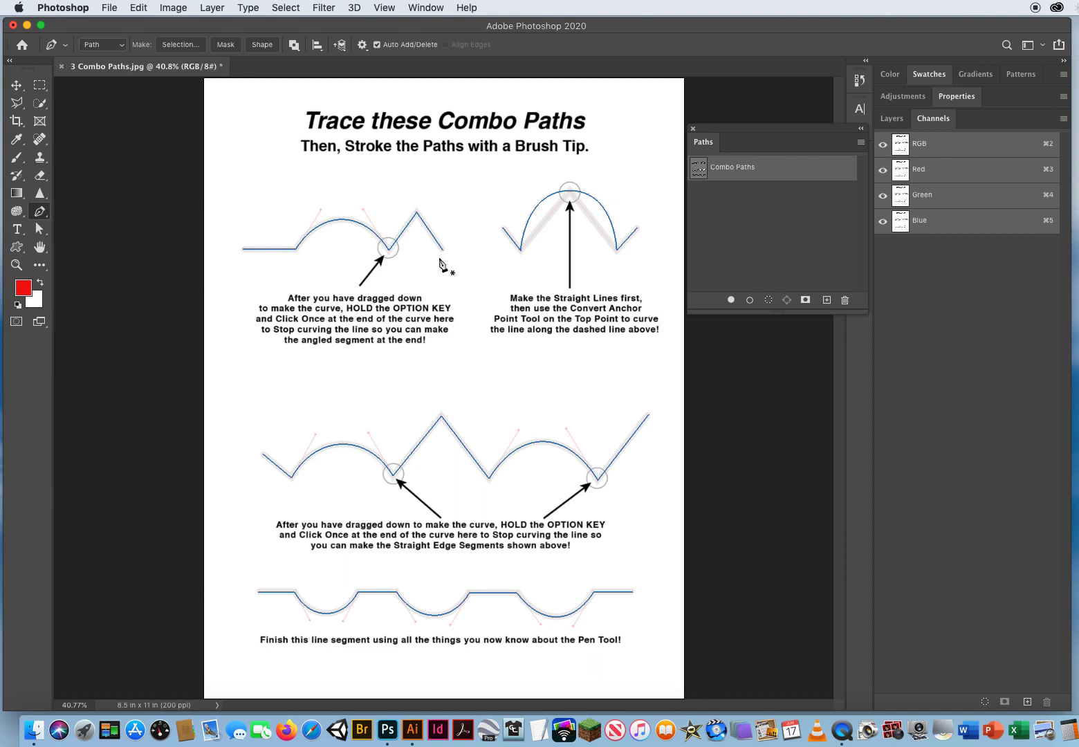
left_click(862, 143)
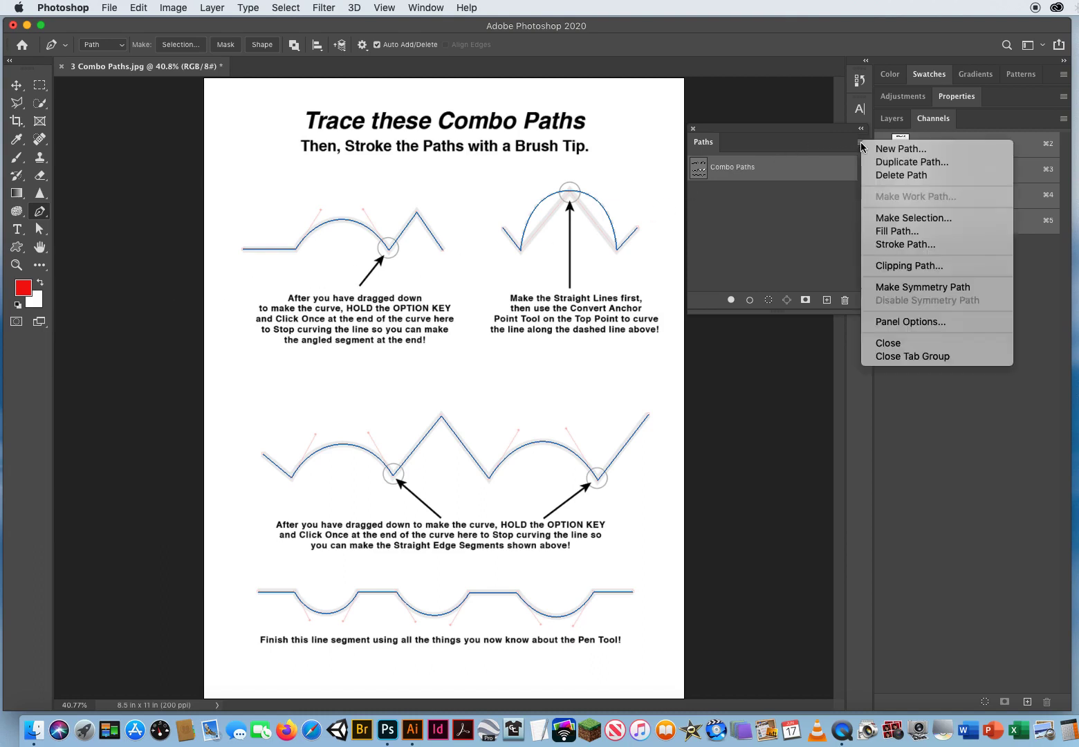
left_click(899, 244)
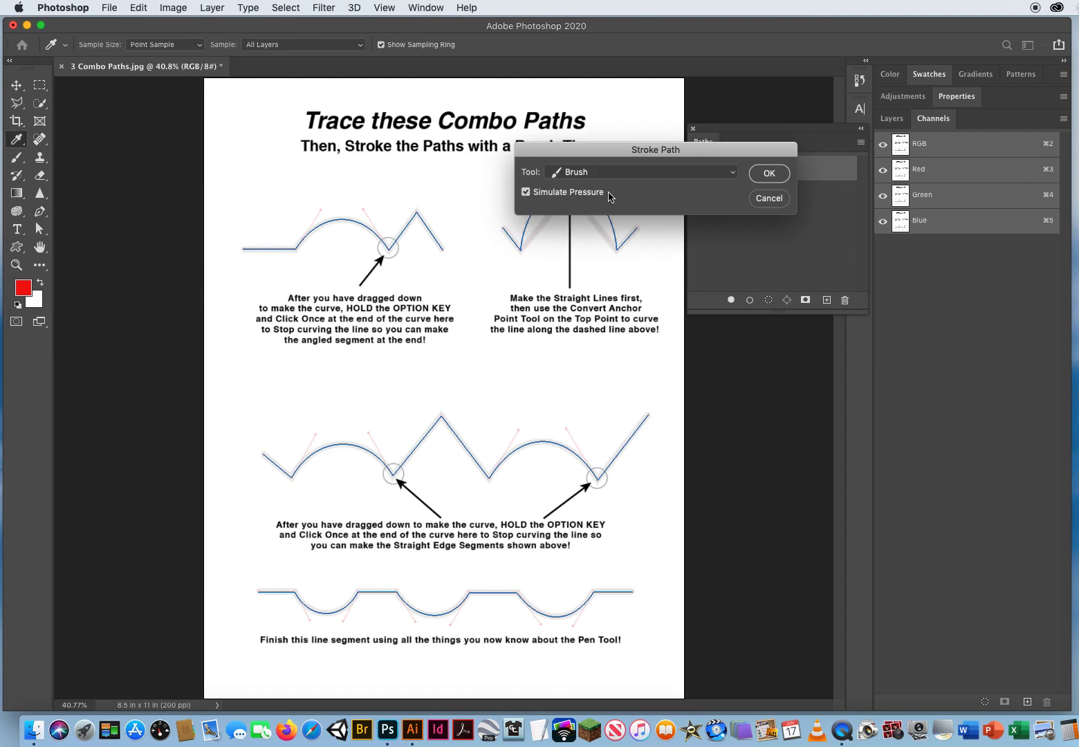
left_click(769, 174)
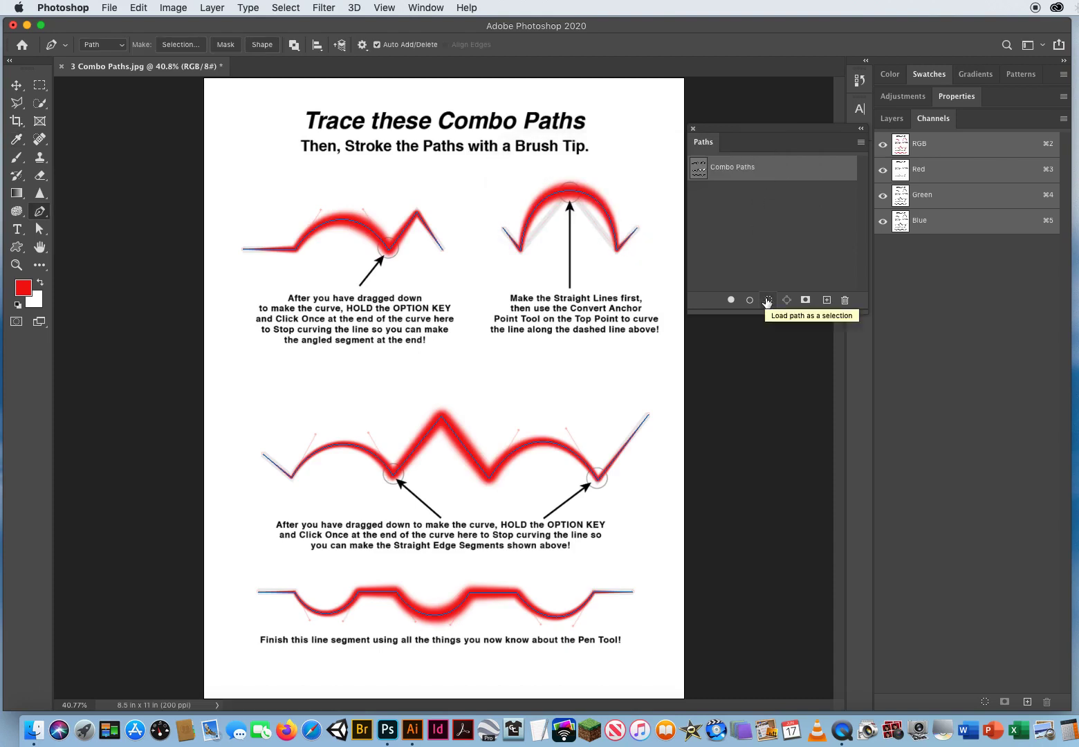
- Deselect the Combo Paths path to hide its outline, and switch to the Move tool with the Paths panel shifted farther off the page
left_click(770, 240)
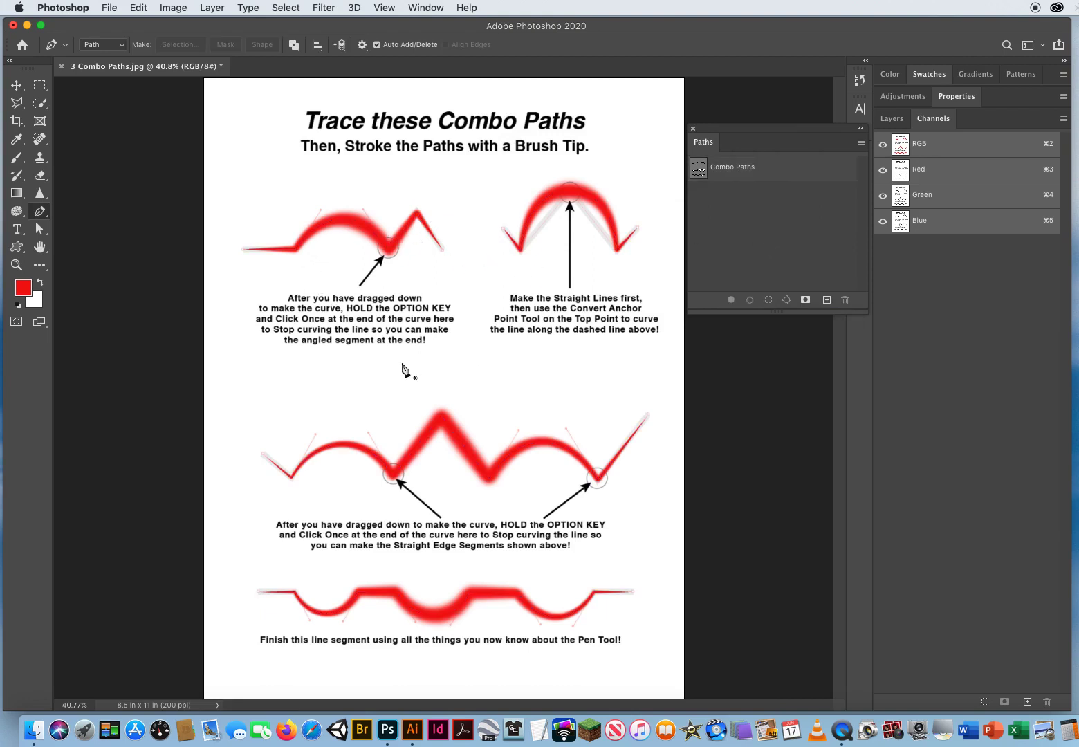
left_click(16, 85)
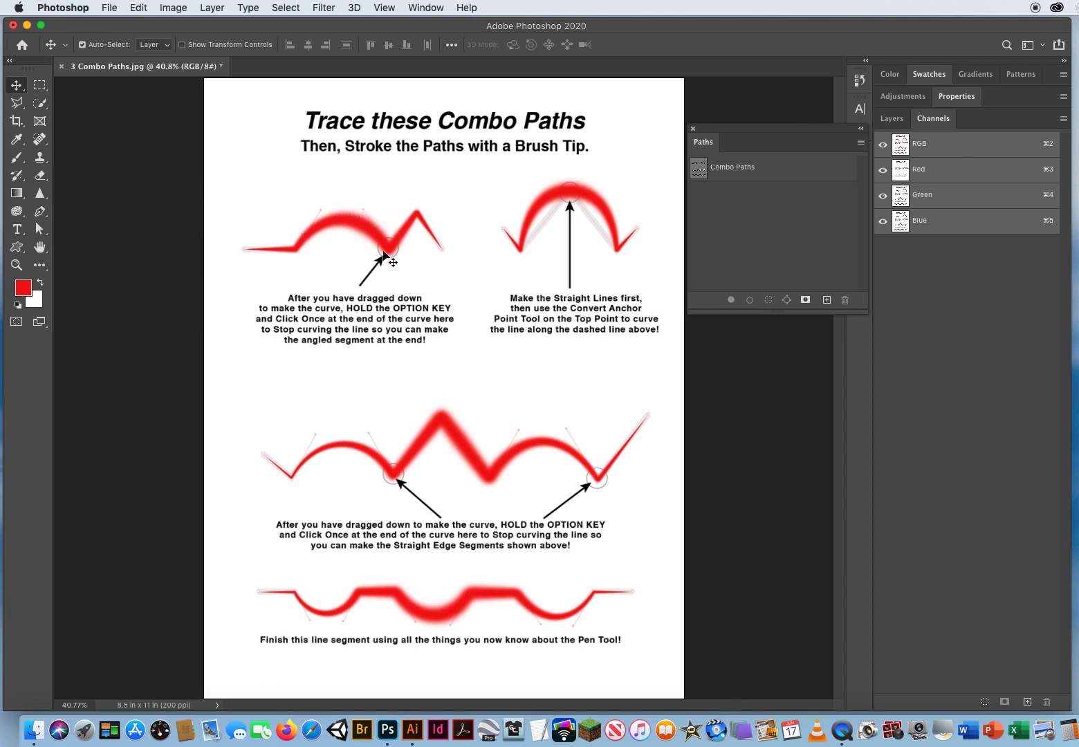
left_click_drag(717, 138, 728, 162)
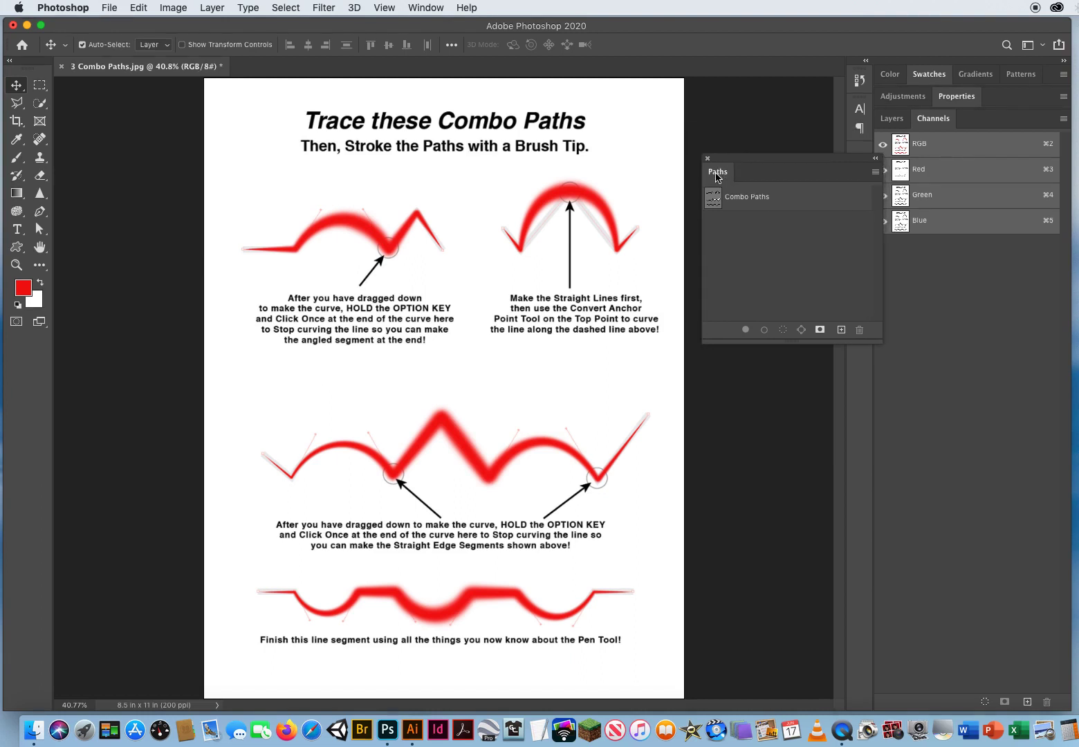